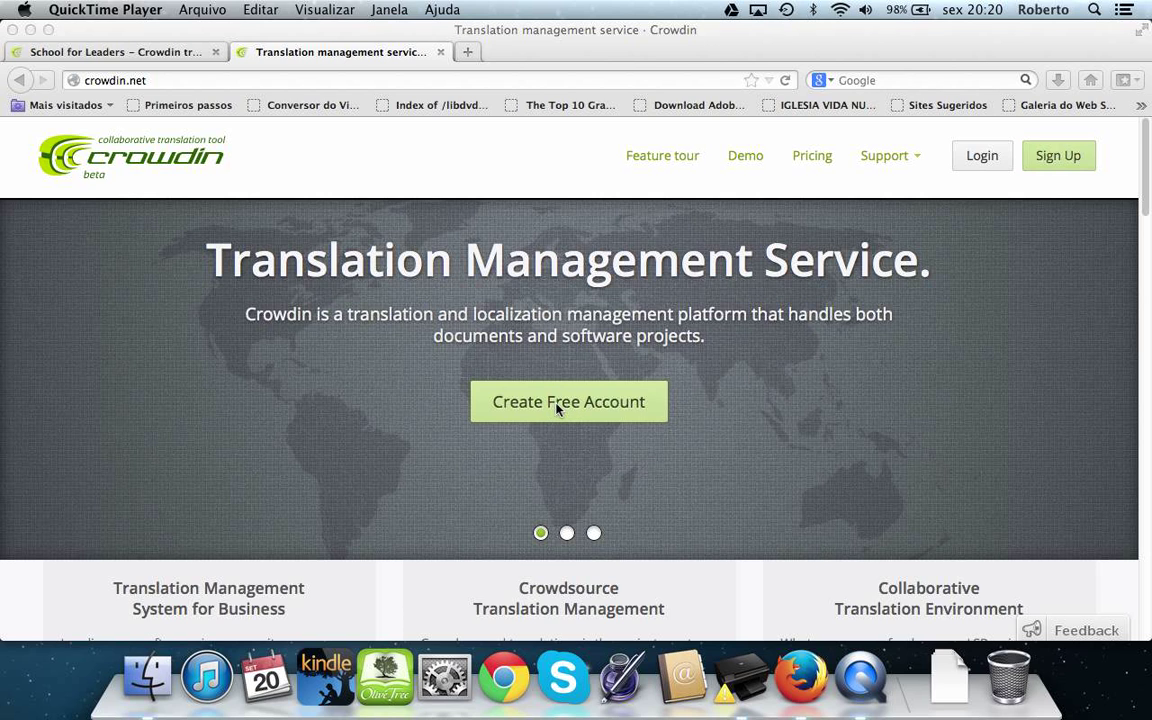
Open the free-account sign-up form and clear its autofilled e-mail and password
{"action": "left_click", "coordinate": [581, 407]}
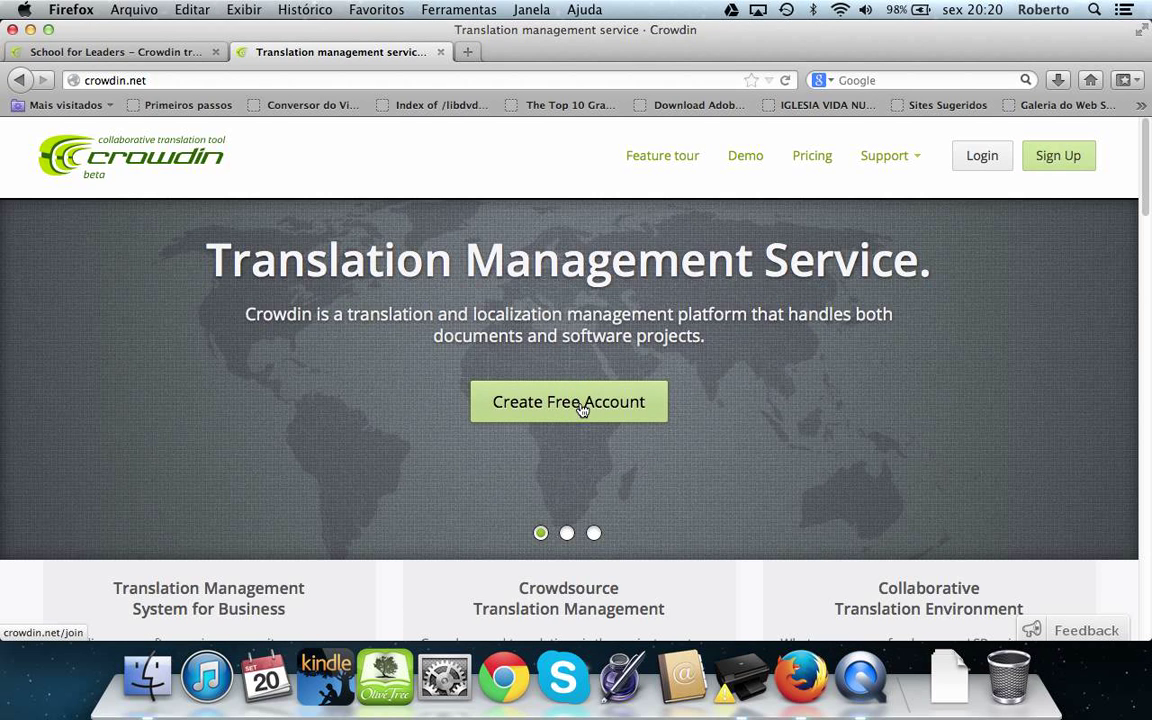
{"action": "left_click", "coordinate": [572, 408]}
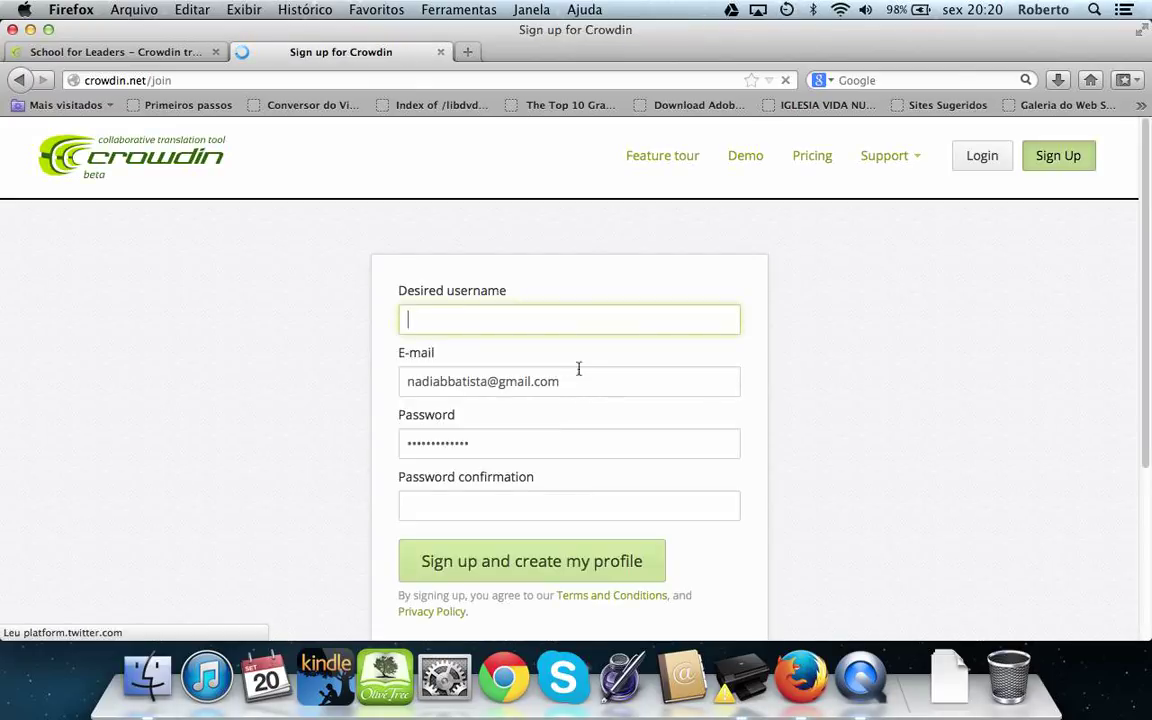
{"action": "left_click", "coordinate": [576, 379]}
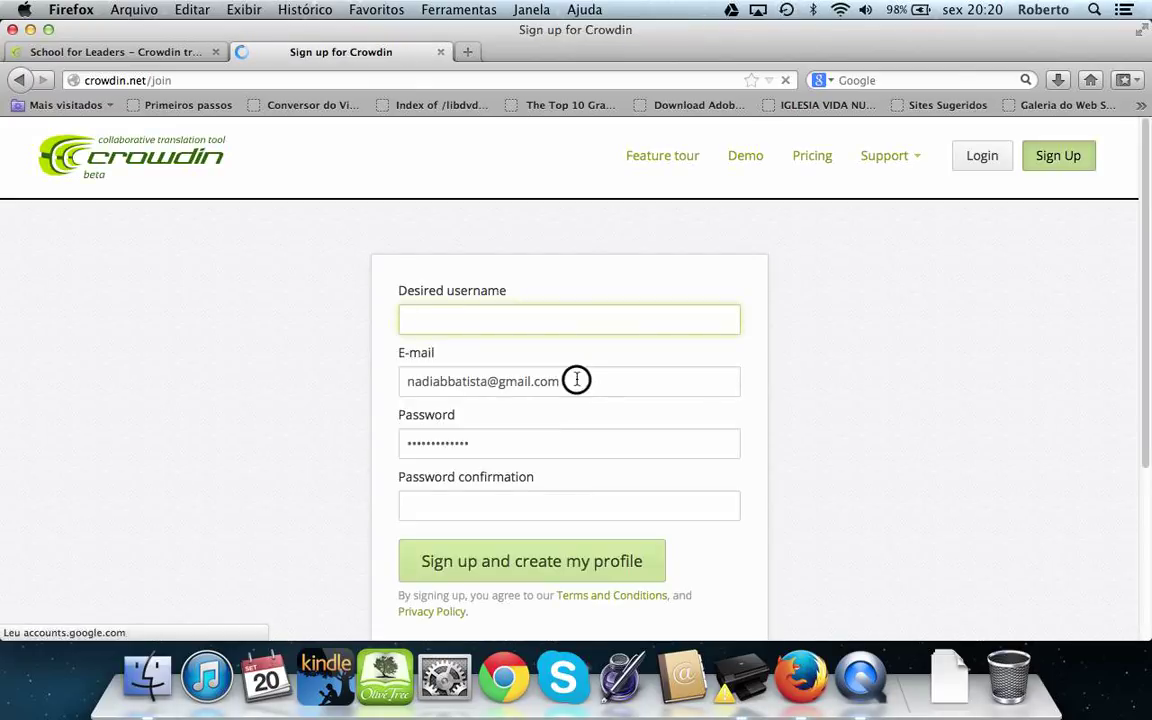
{"action": "left_click_drag", "start_coordinate": [576, 379], "coordinate": [396, 380]}
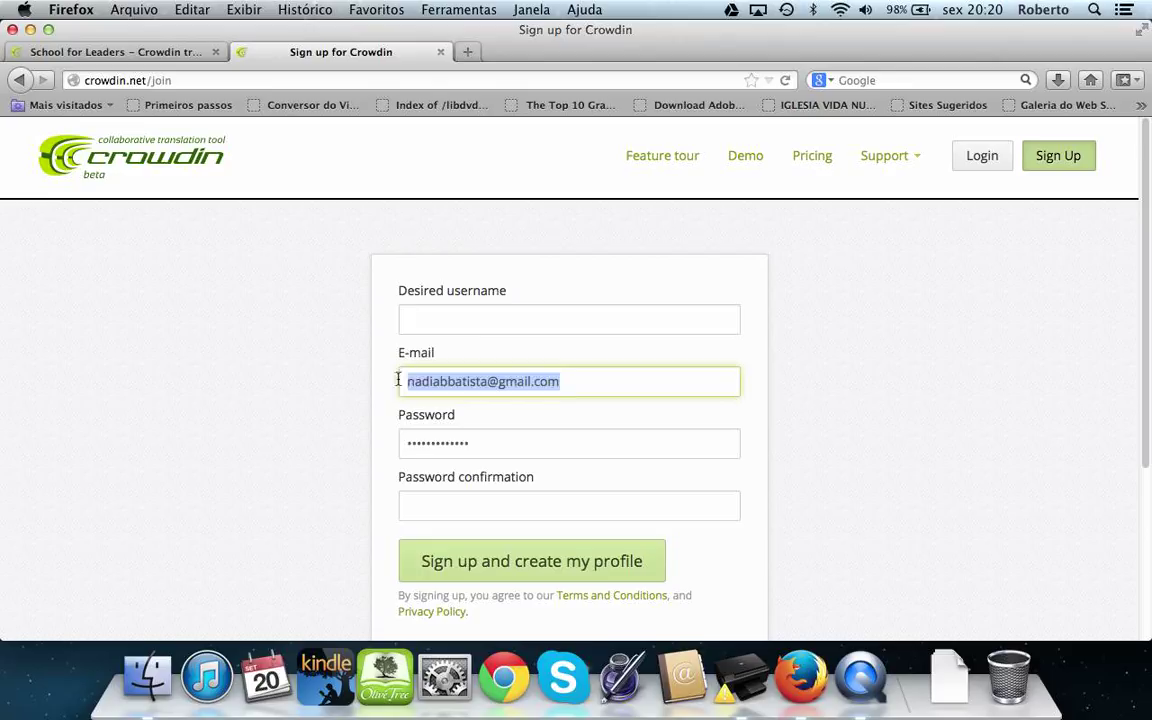
{"action": "key", "text": "BackSpace"}
{"action": "left_click_drag", "start_coordinate": [517, 442], "coordinate": [404, 442]}
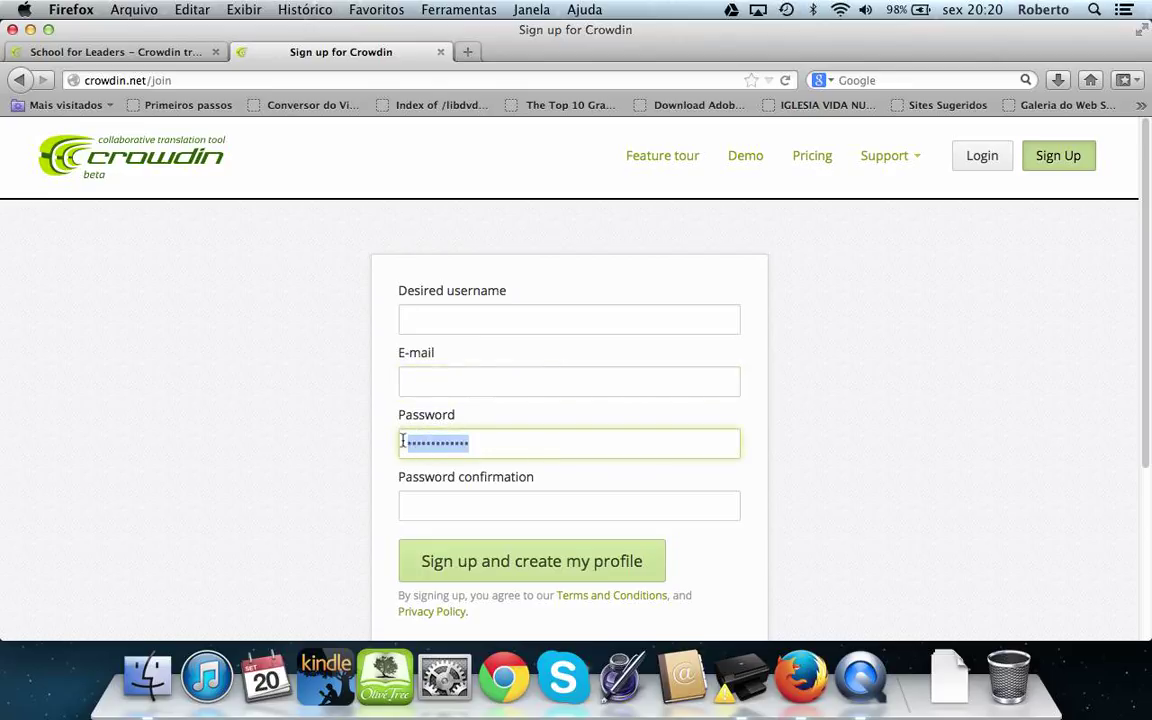
{"action": "key", "text": "BackSpace"}
Step through the username, e-mail, password and password-confirmation fields of the form
{"action": "left_click", "coordinate": [501, 319]}
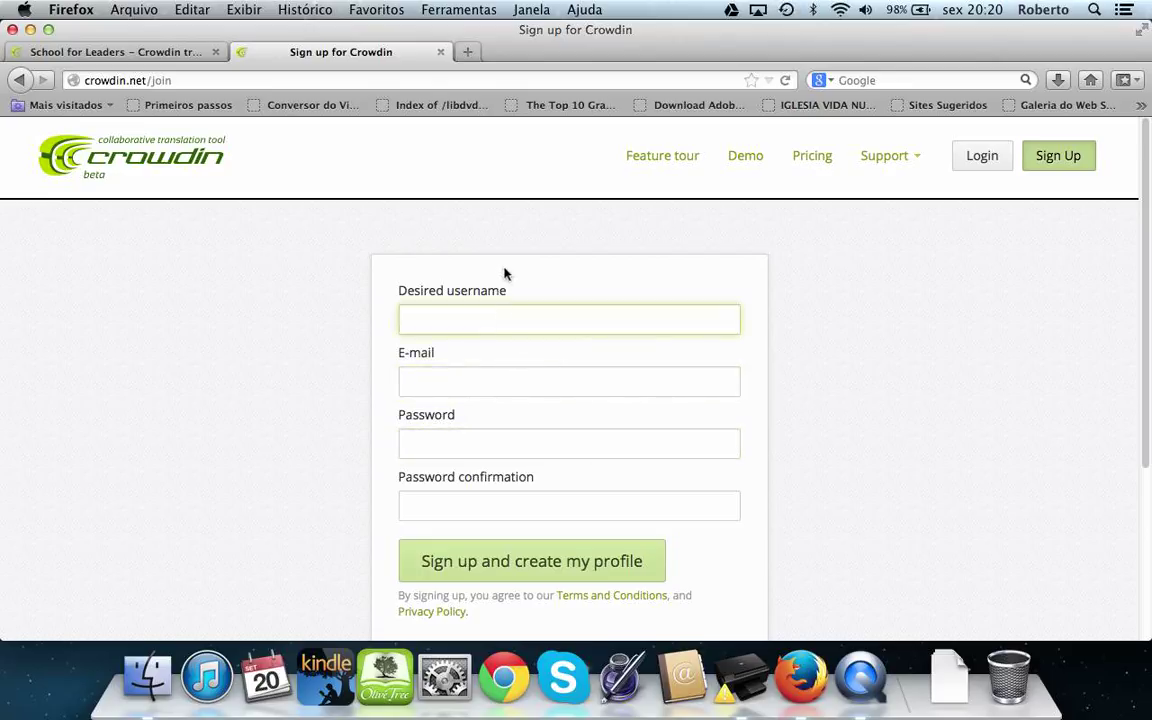
{"action": "left_click_drag", "start_coordinate": [510, 292], "coordinate": [404, 287]}
{"action": "left_click", "coordinate": [485, 379]}
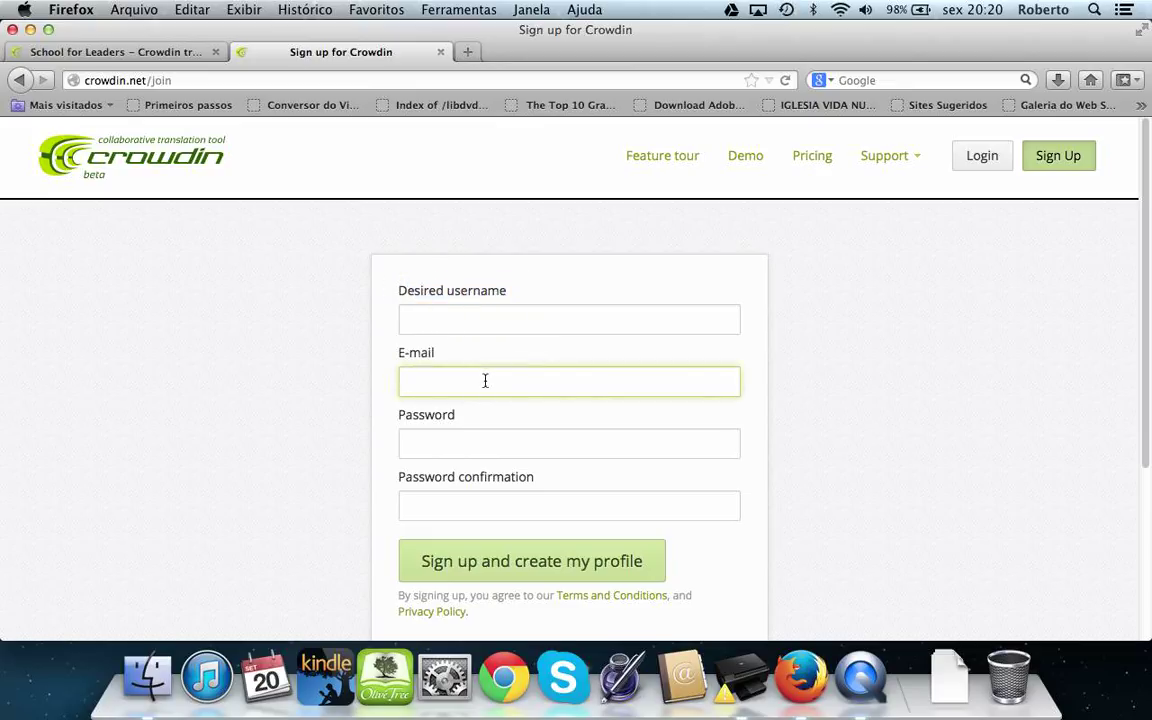
{"action": "left_click", "coordinate": [485, 447]}
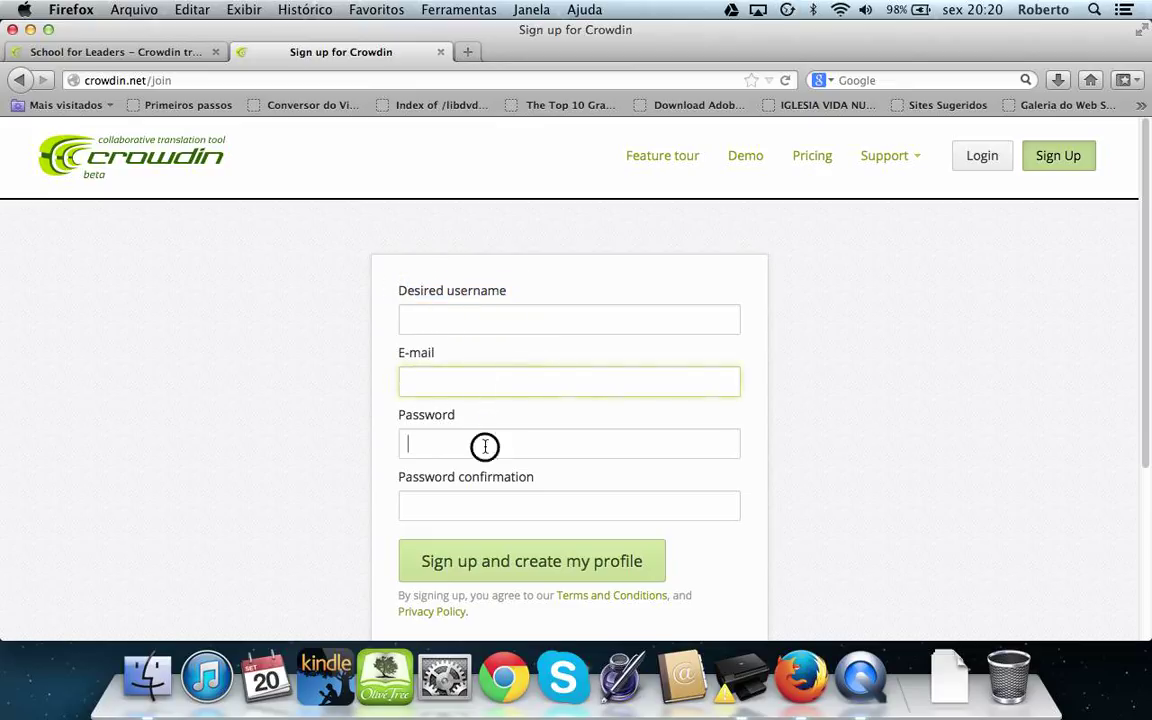
{"action": "left_click", "coordinate": [510, 506]}
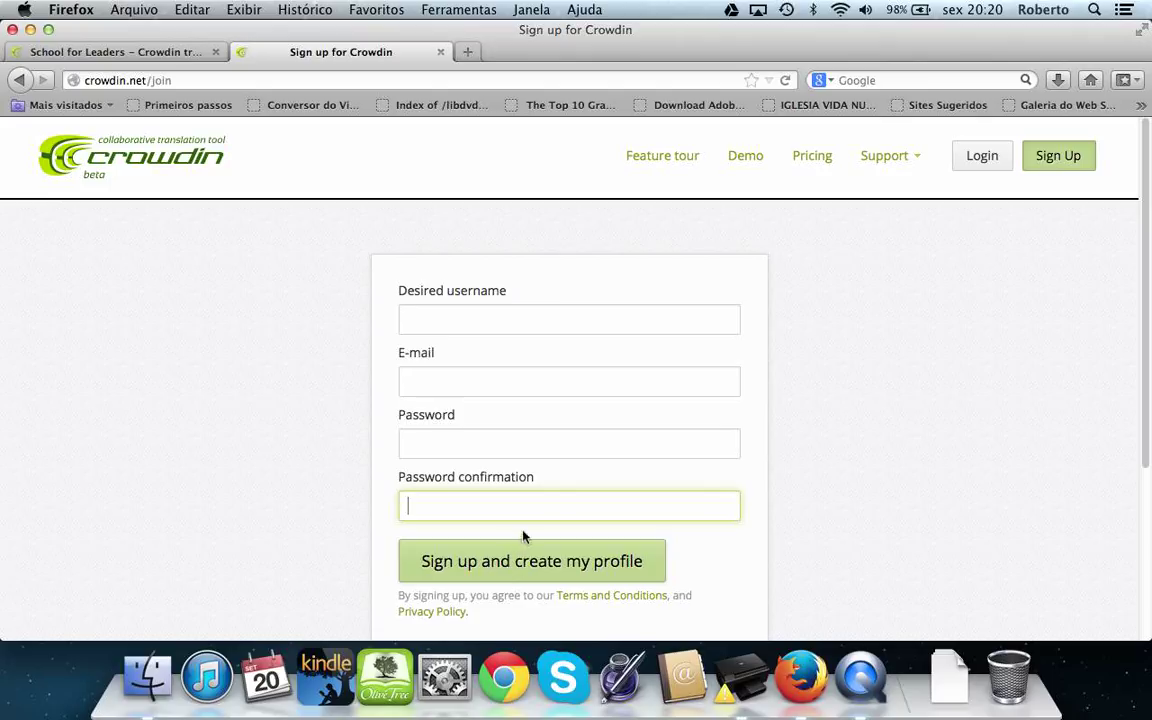
Enter your own e-mail address in the E-mail field, correcting a typo
{"action": "left_click", "coordinate": [548, 391]}
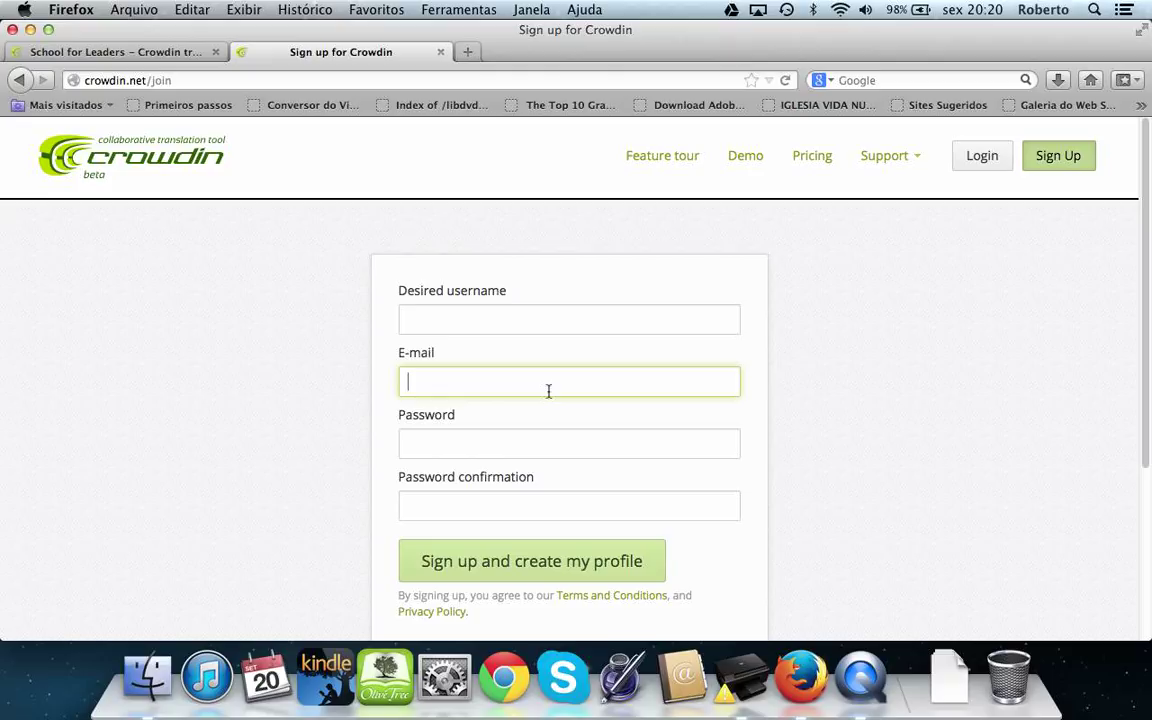
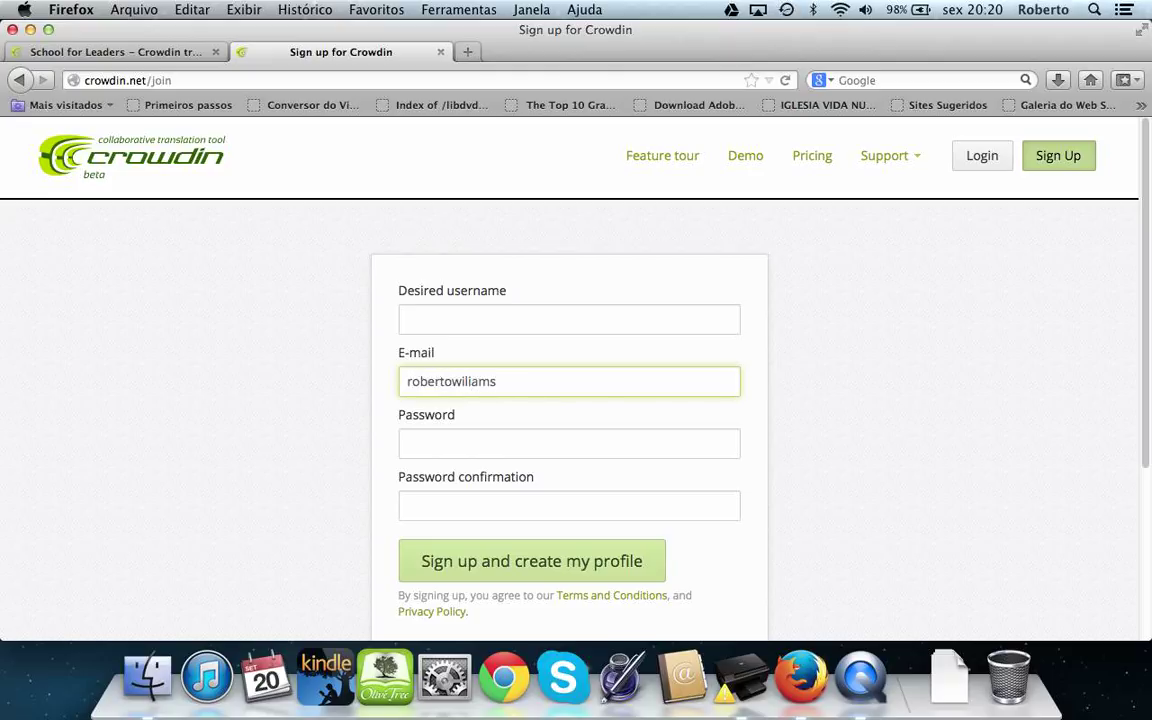
{"action": "type", "text": "l"}
{"action": "left_click", "coordinate": [622, 388]}
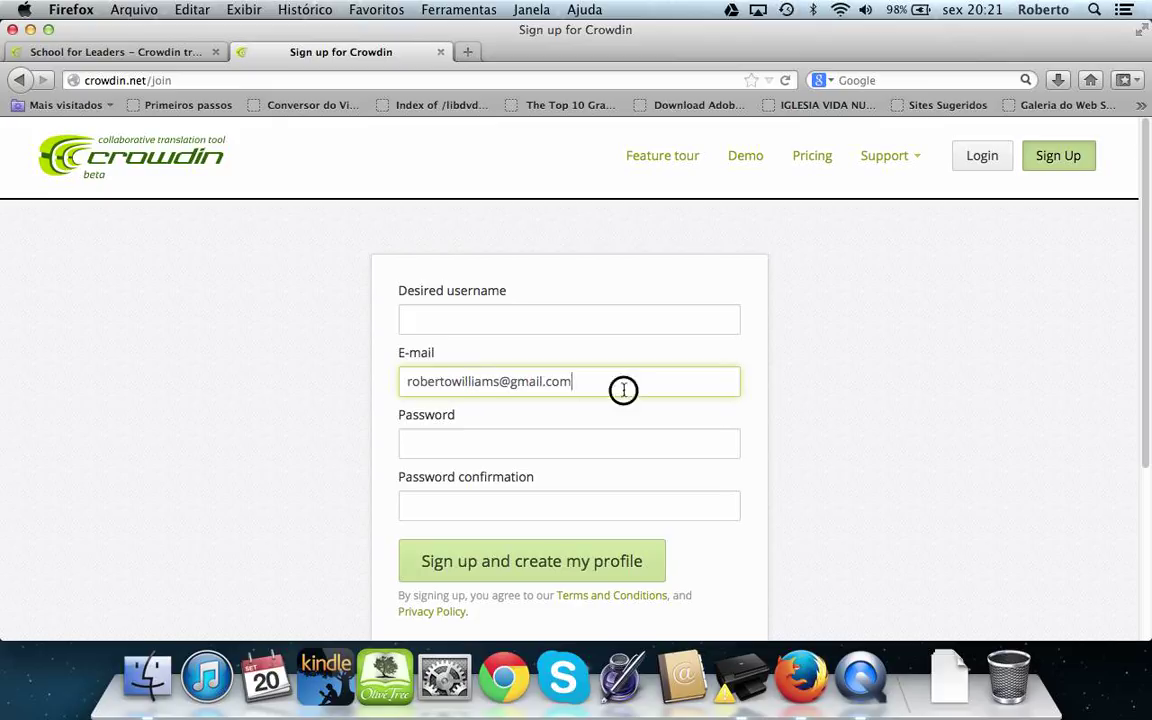
{"action": "key", "text": "super+a"}
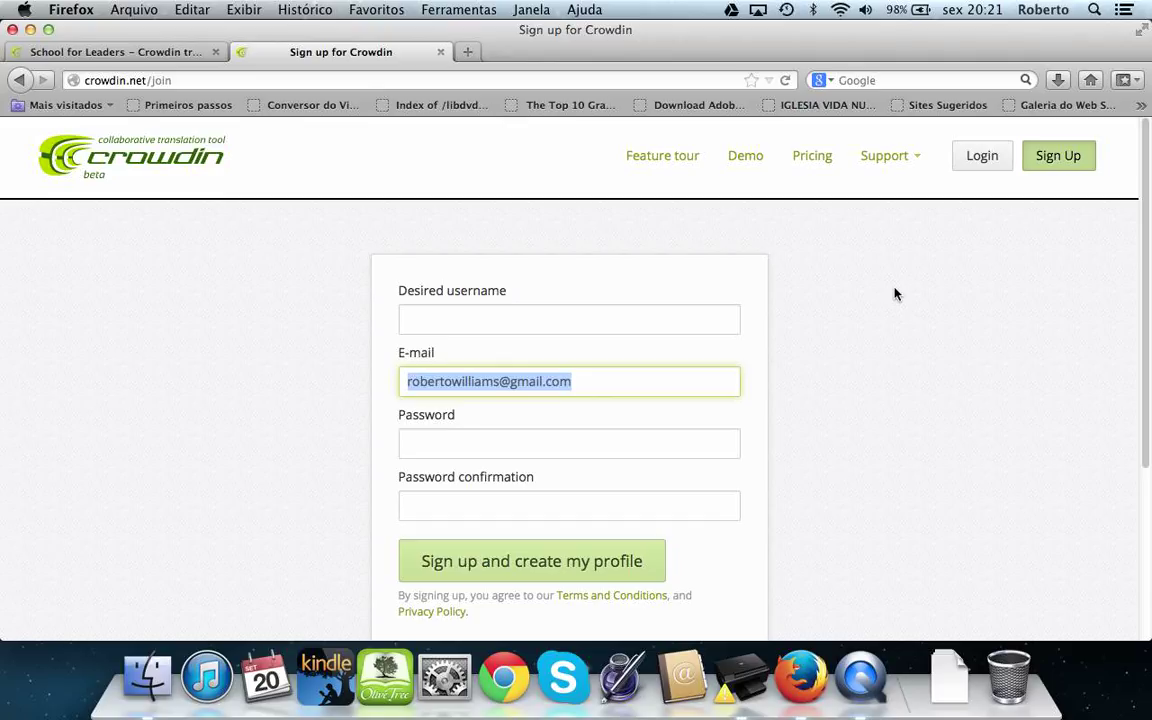
Log in with the saved username from autocomplete and the account password
{"action": "left_click", "coordinate": [982, 160]}
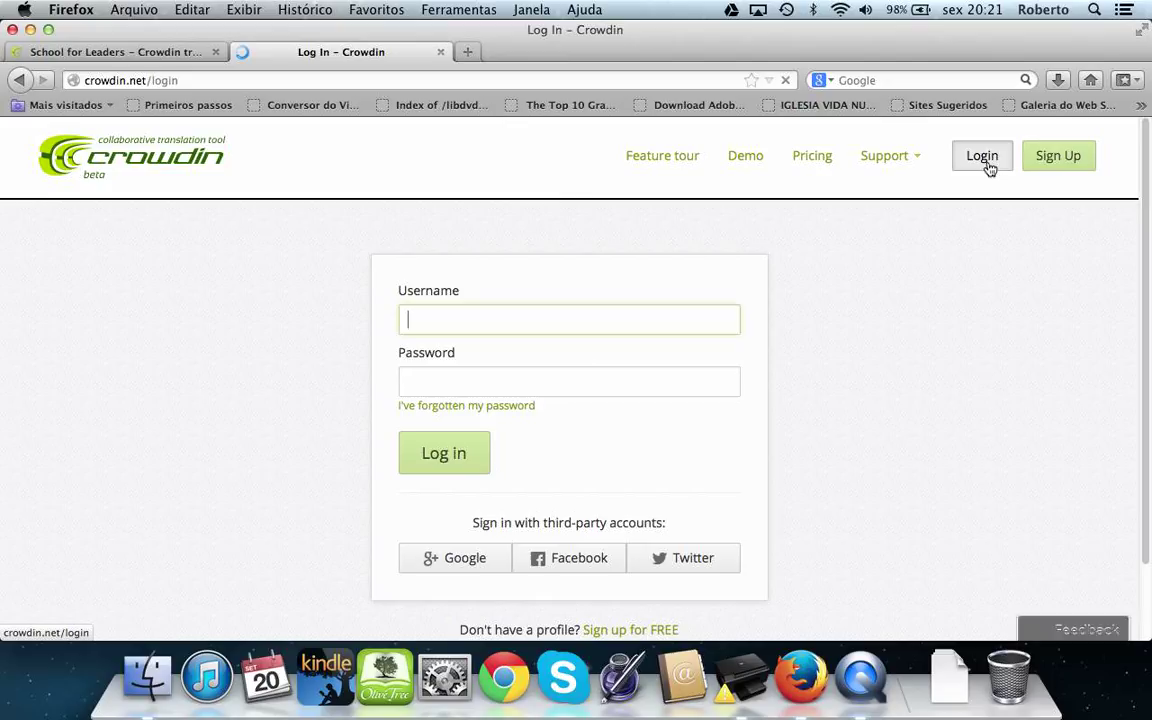
{"action": "left_click", "coordinate": [565, 321]}
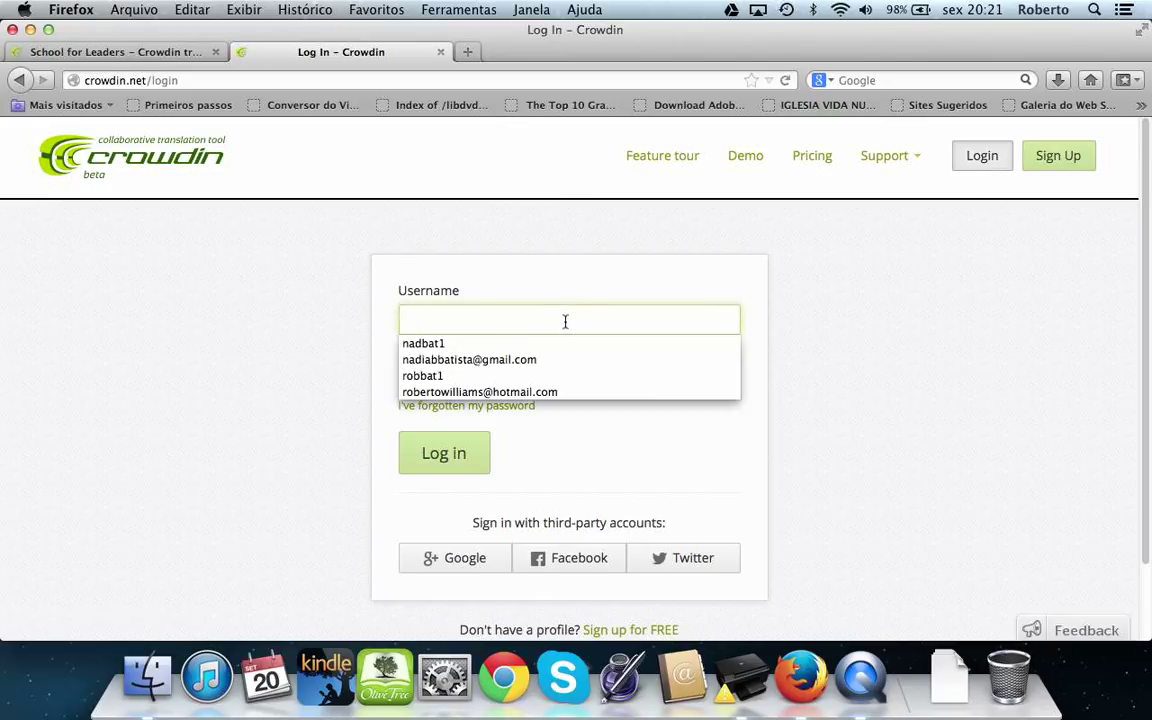
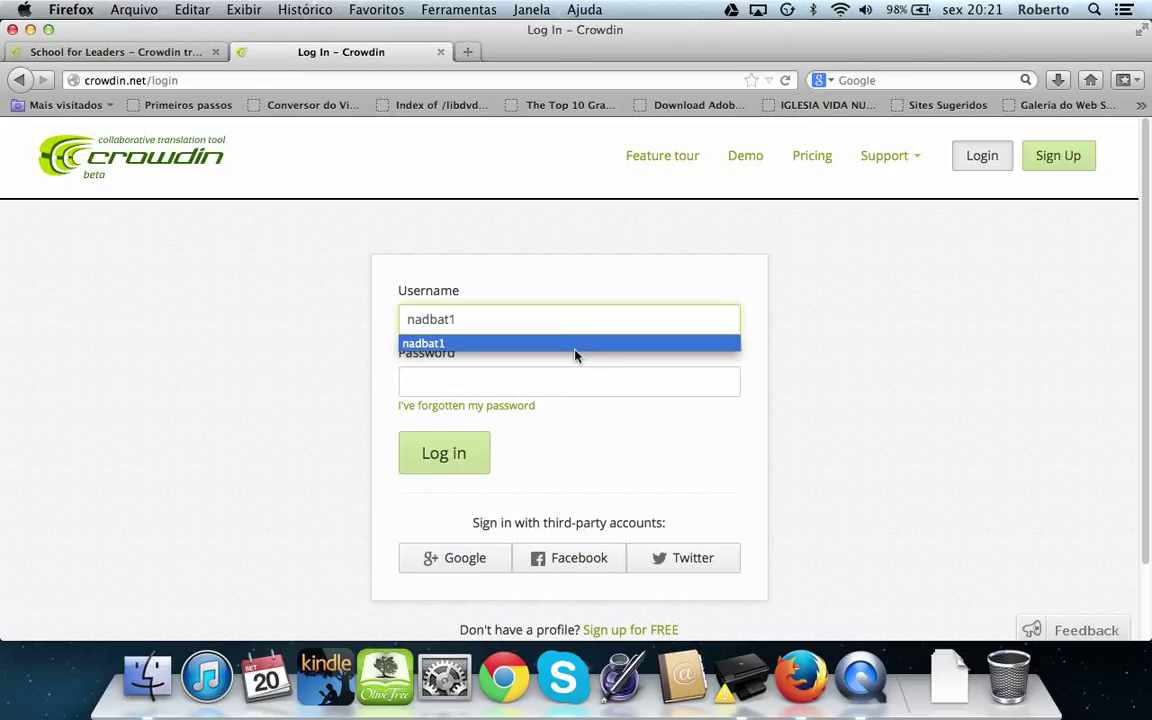
{"action": "left_click", "coordinate": [575, 345]}
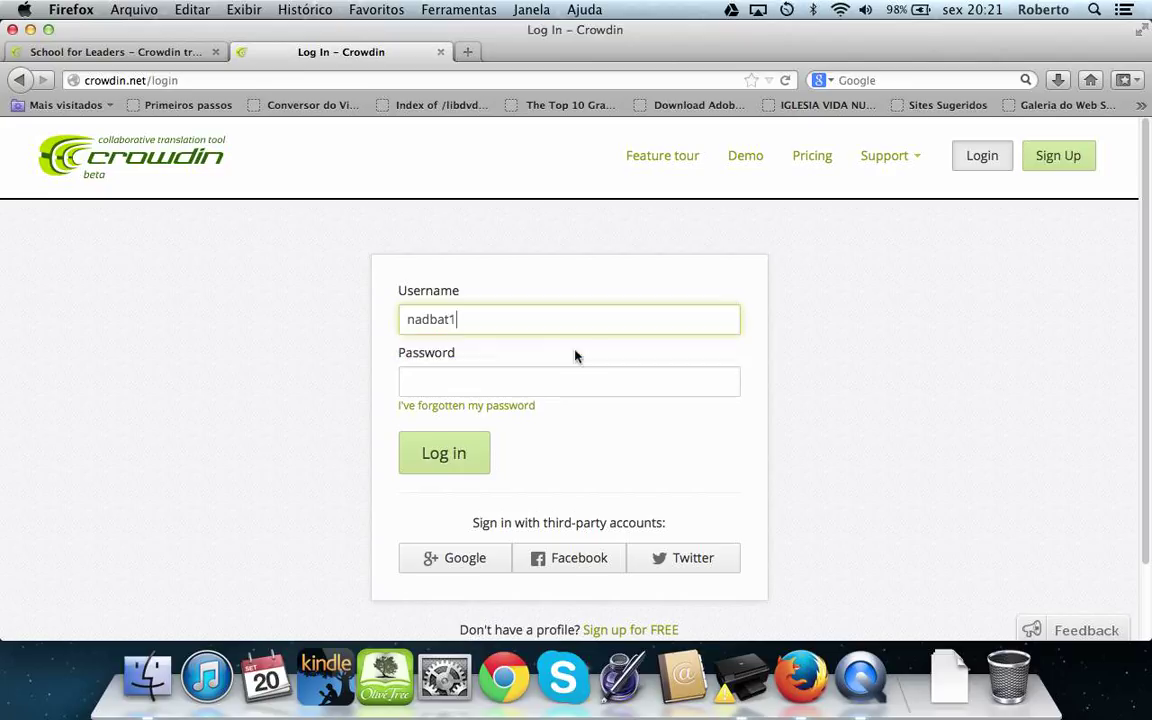
{"action": "left_click", "coordinate": [538, 391]}
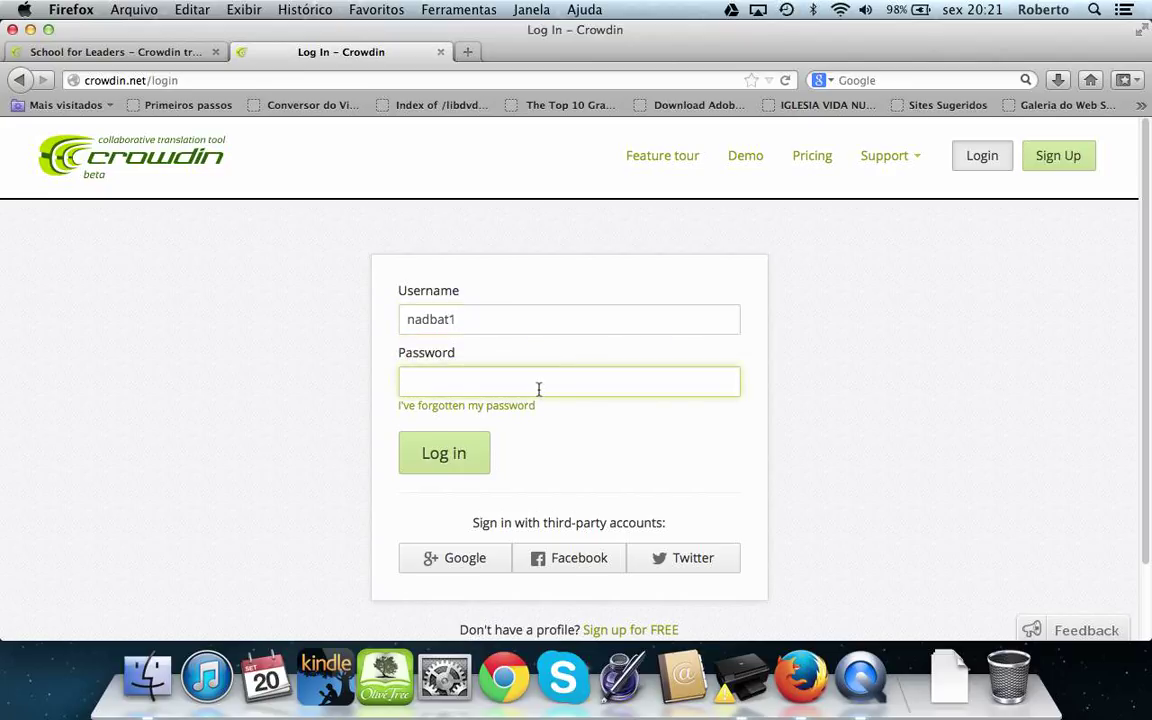
{"action": "type", "text": "•••••••••"}
{"action": "left_click", "coordinate": [450, 465]}
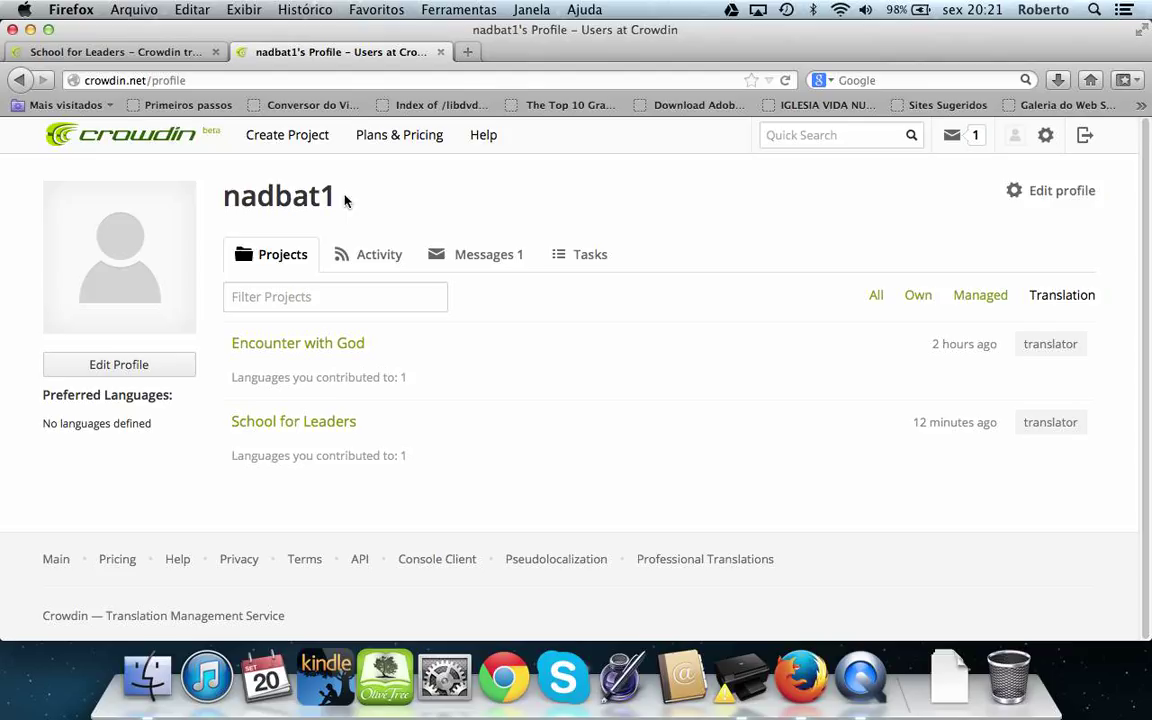
{"action": "left_click_drag", "start_coordinate": [297, 196], "coordinate": [221, 195]}
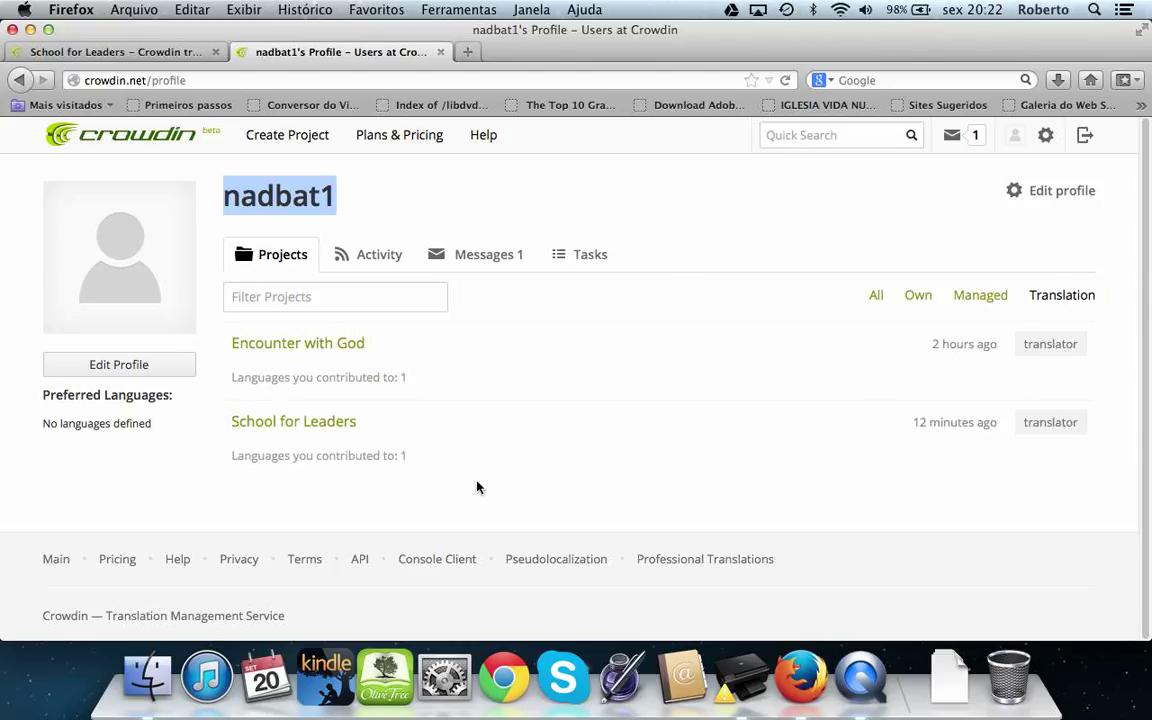
{"action": "mouse_move", "coordinate": [363, 454]}
{"action": "mouse_move", "coordinate": [360, 360]}
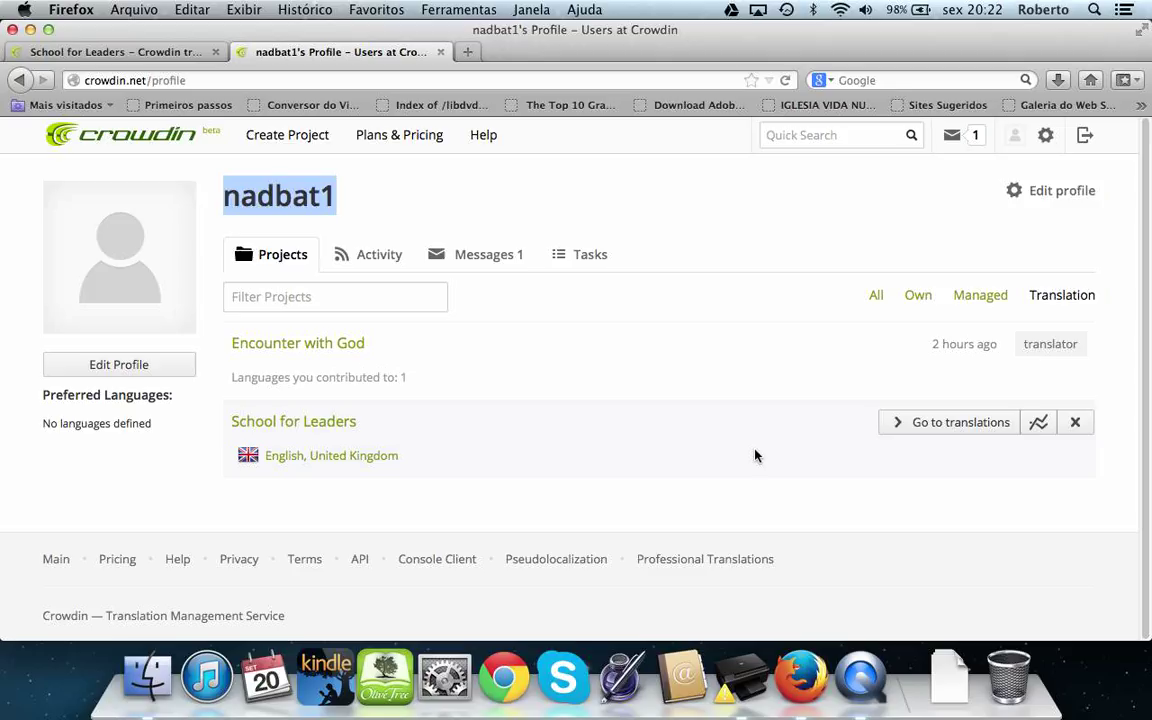
{"action": "left_click", "coordinate": [948, 425]}
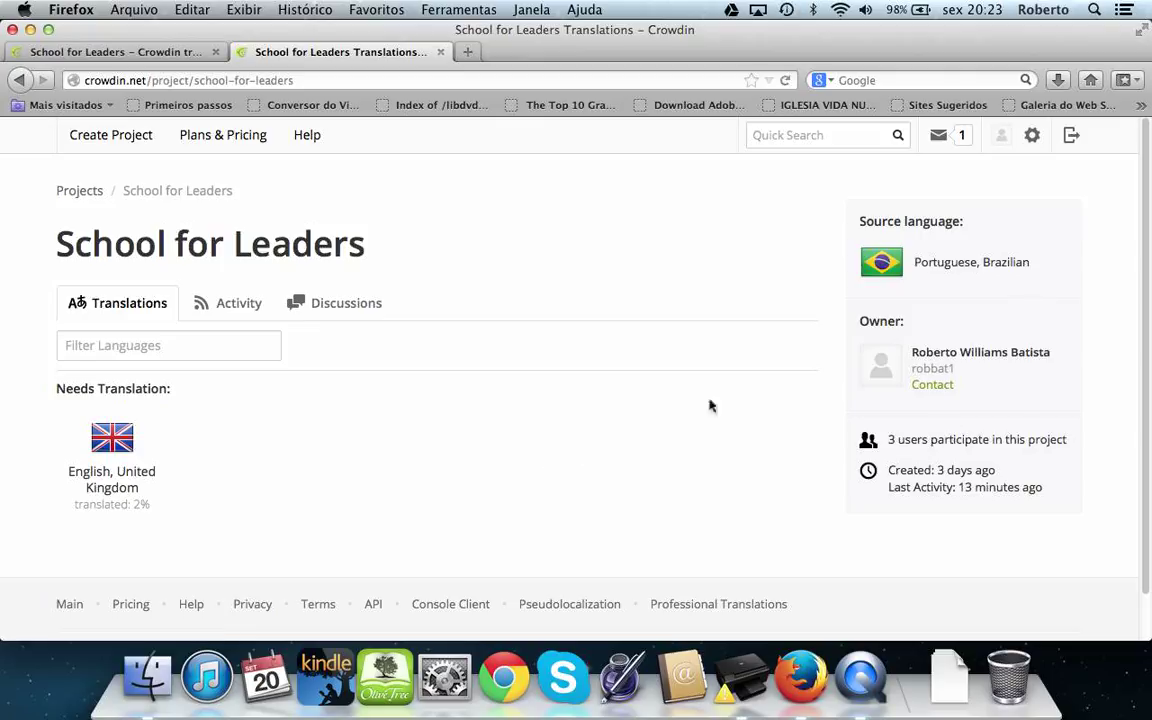
{"action": "left_click_drag", "start_coordinate": [1032, 263], "coordinate": [888, 259]}
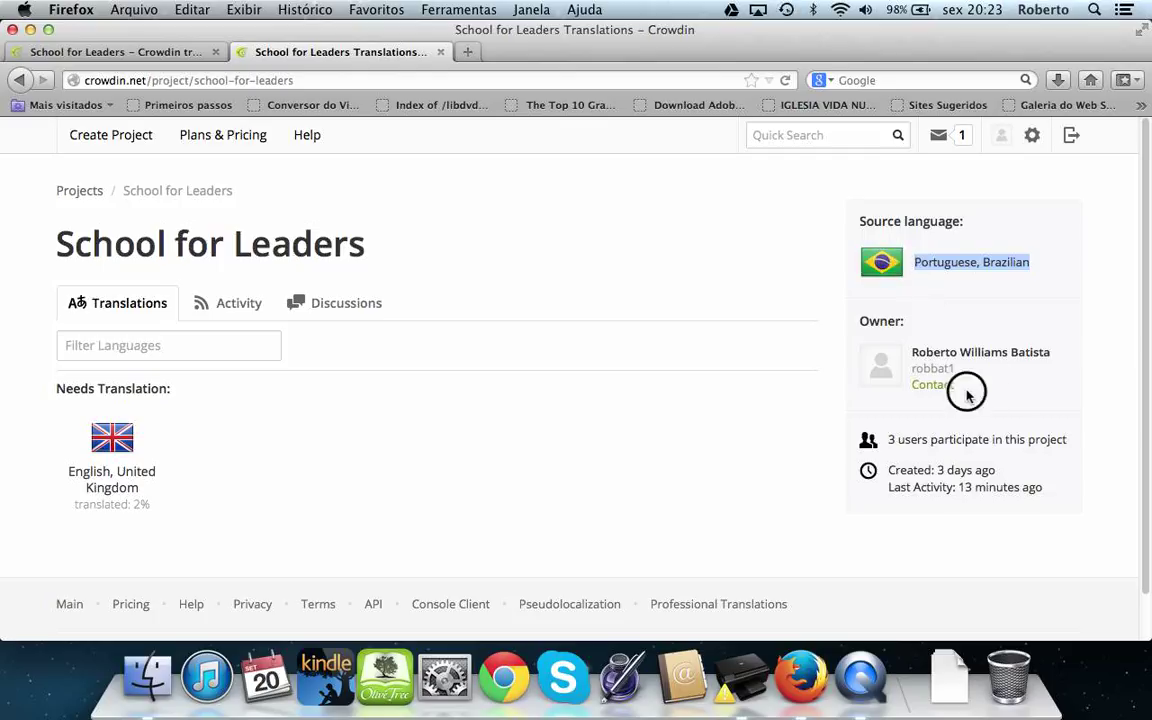
{"action": "left_click_drag", "start_coordinate": [964, 391], "coordinate": [856, 324]}
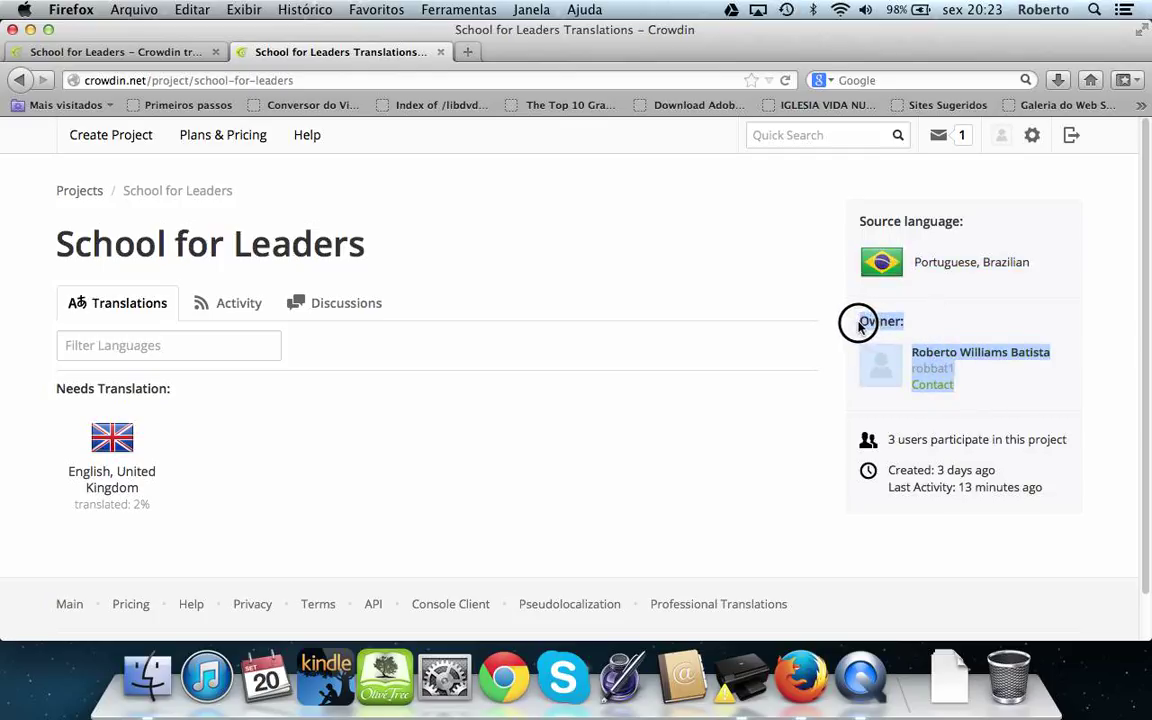
{"action": "left_click_drag", "start_coordinate": [1074, 442], "coordinate": [888, 439]}
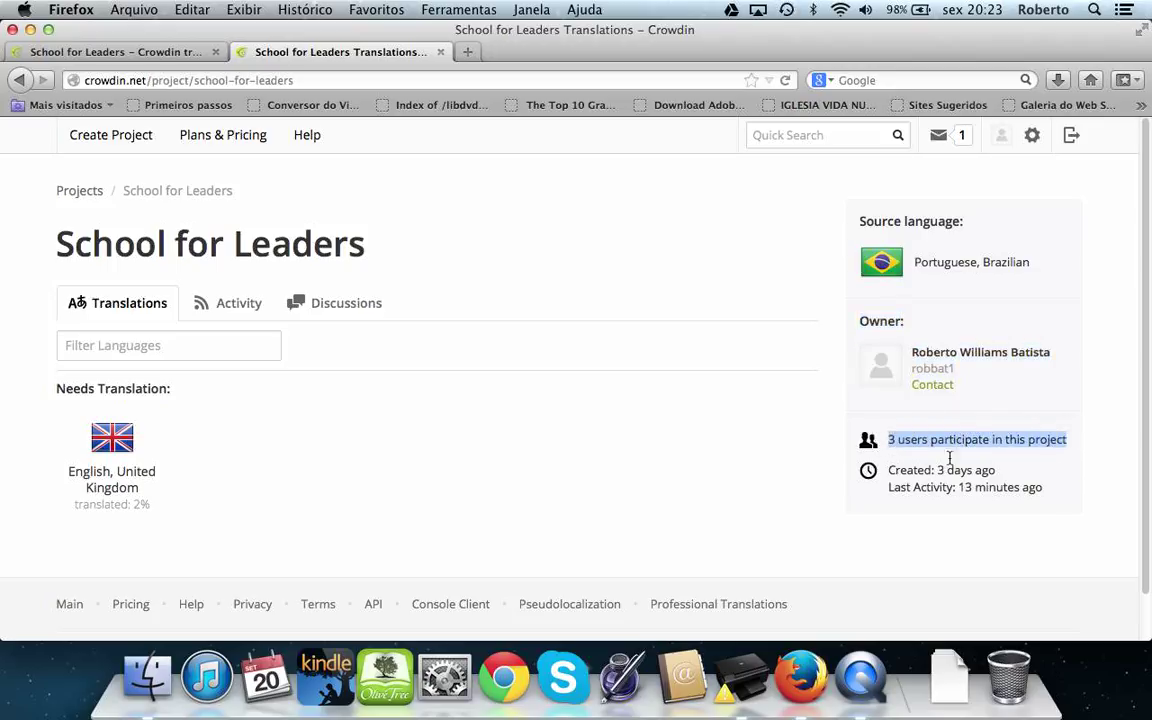
{"action": "left_click_drag", "start_coordinate": [1008, 470], "coordinate": [888, 470]}
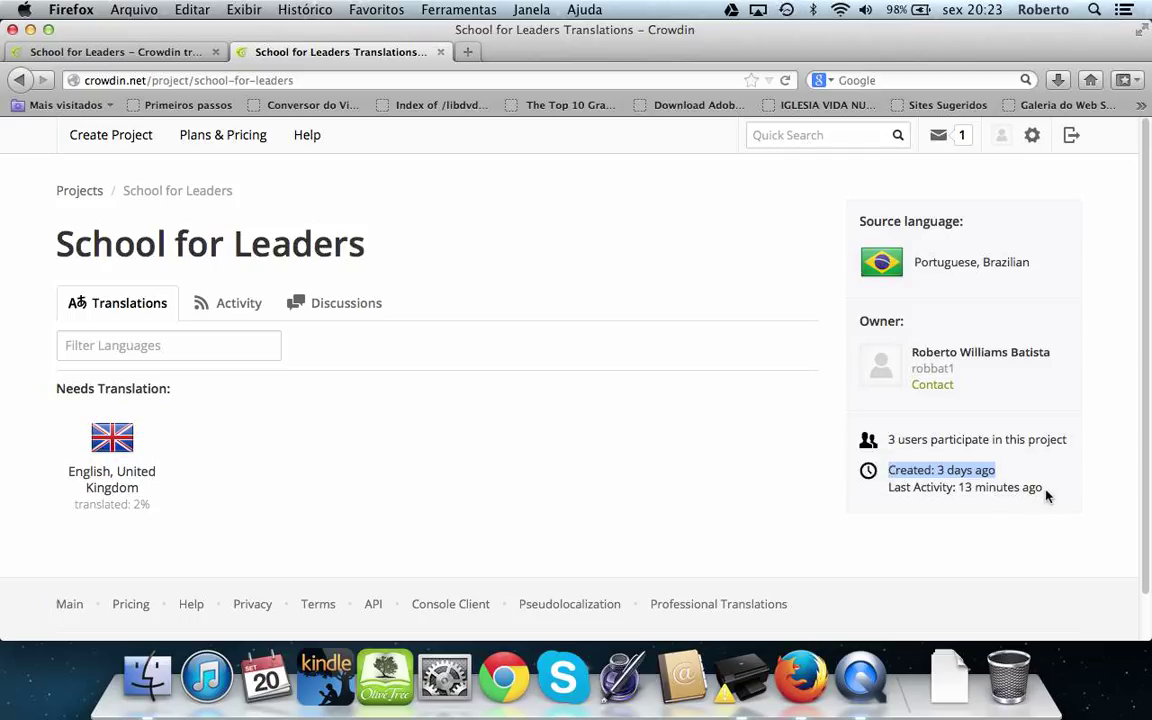
{"action": "left_click_drag", "start_coordinate": [1042, 488], "coordinate": [888, 486]}
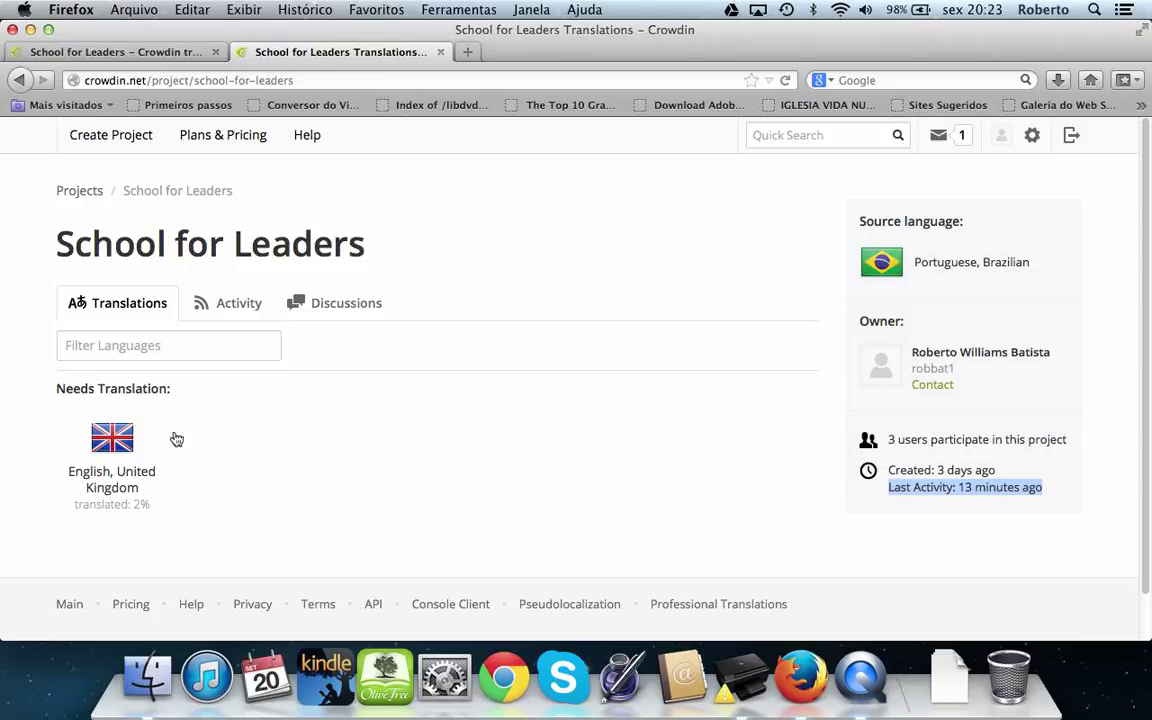
Open the English, United Kingdom files listed under Needs Translation
{"action": "left_click", "coordinate": [114, 446]}
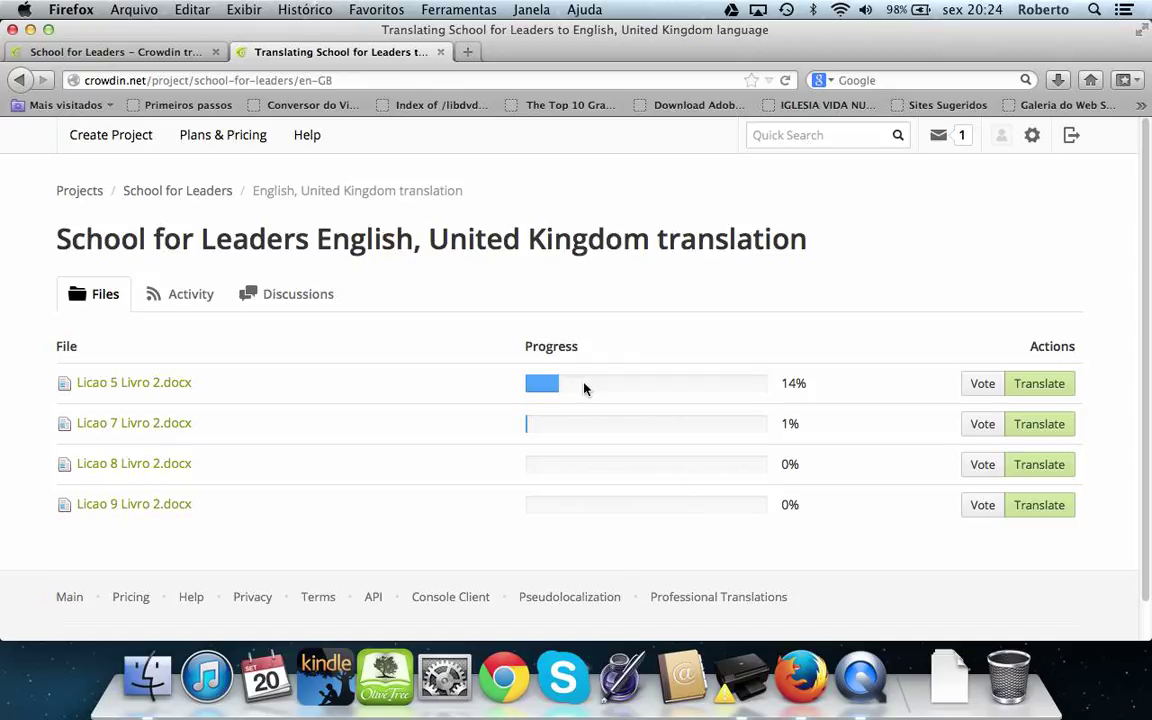
Read the translation progress stats on the Licao file progress bars
{"action": "mouse_move", "coordinate": [543, 386]}
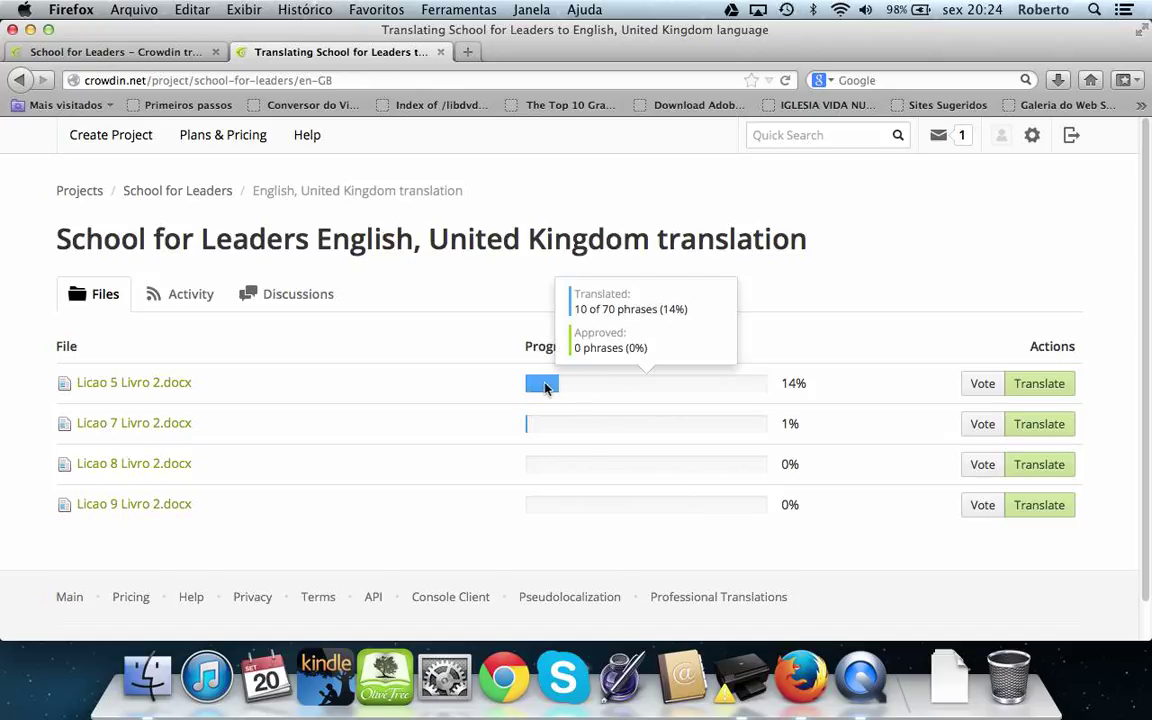
{"action": "mouse_move", "coordinate": [548, 429]}
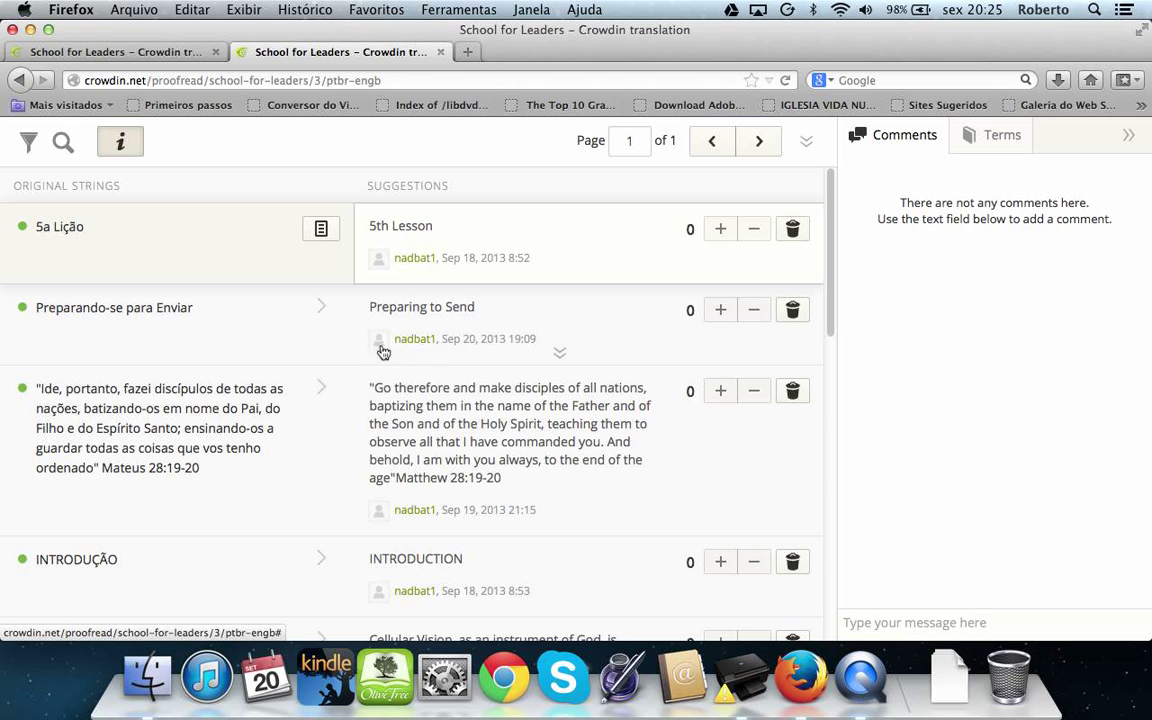
{"action": "scroll", "coordinate": [599, 473], "scroll_direction": "down", "scroll_amount": 10}
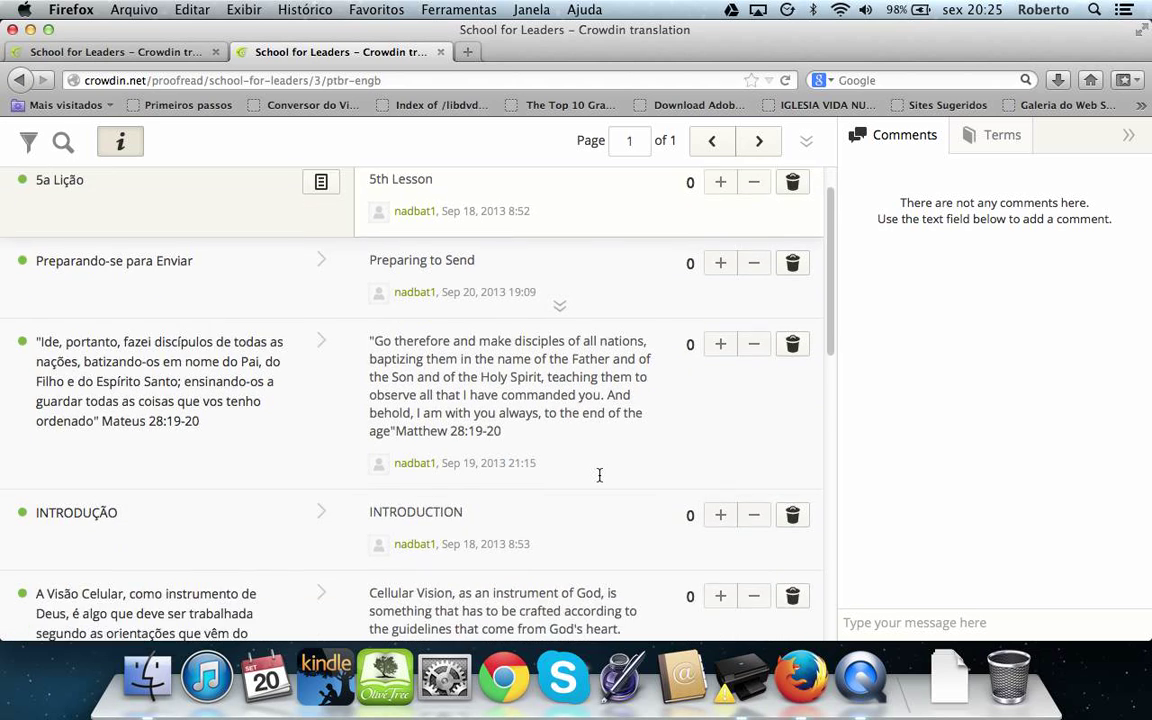
{"action": "scroll", "coordinate": [599, 473], "scroll_direction": "down", "scroll_amount": 8}
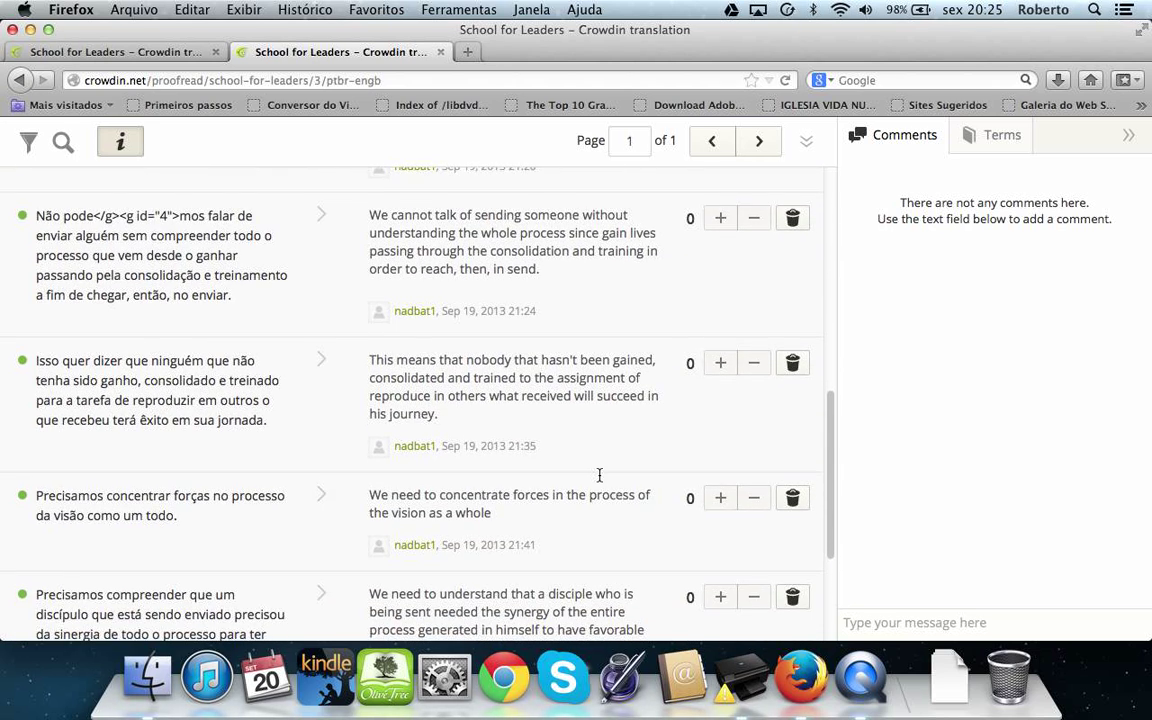
{"action": "scroll", "coordinate": [599, 475], "scroll_direction": "up", "scroll_amount": 15}
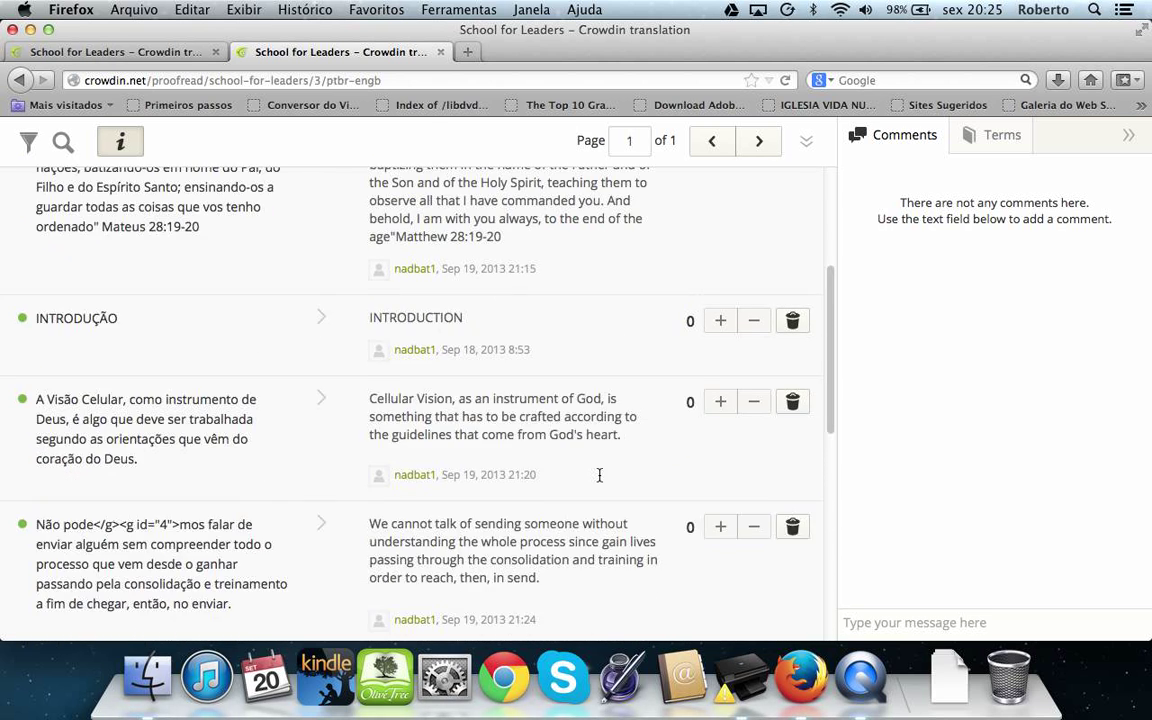
{"action": "scroll", "coordinate": [599, 475], "scroll_direction": "up", "scroll_amount": 2}
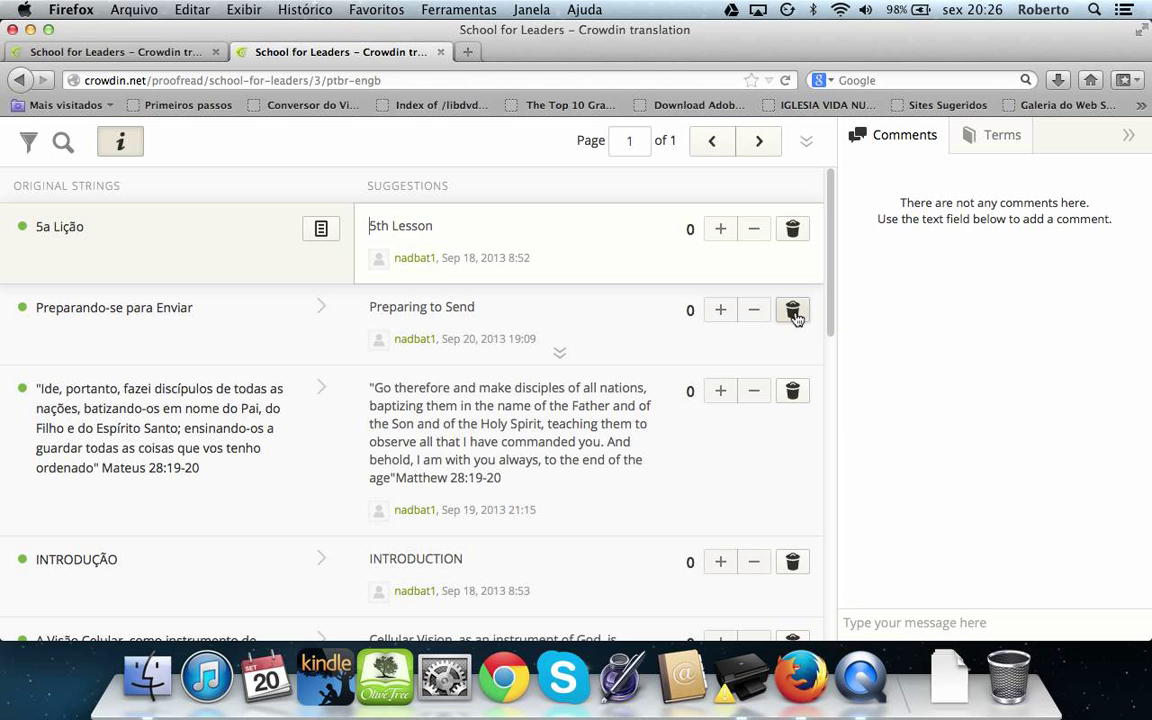
{"action": "left_click", "coordinate": [721, 313]}
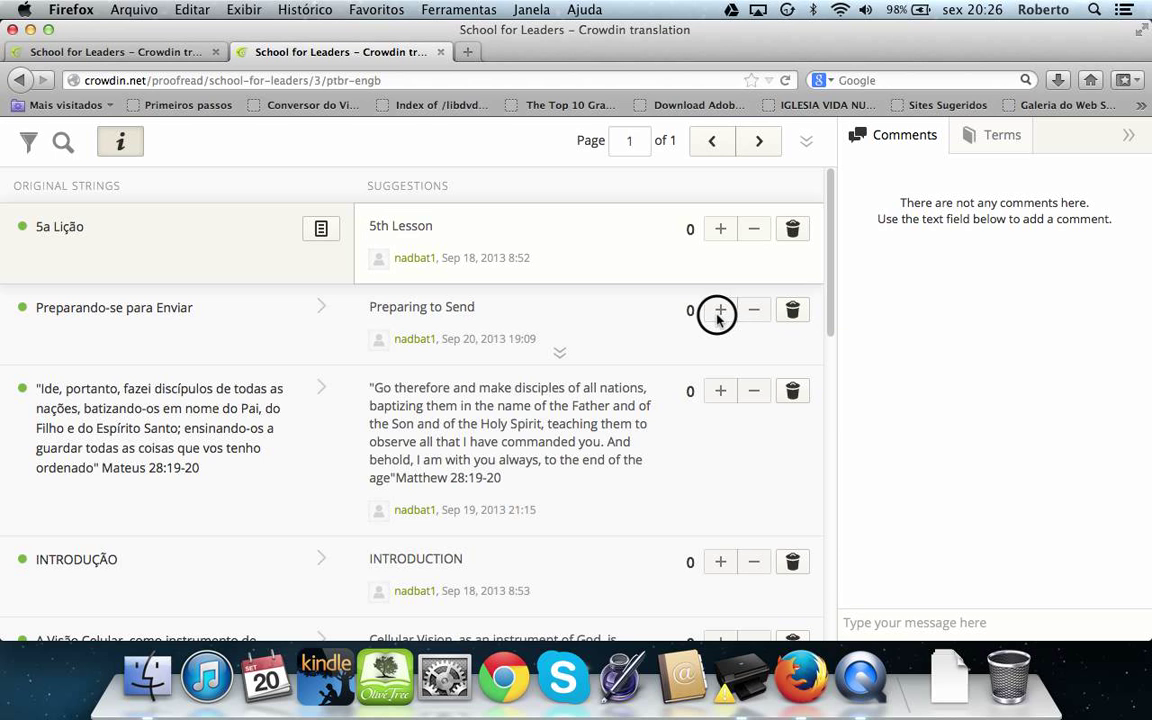
{"action": "left_click", "coordinate": [728, 311]}
Switch proofreading to Licao 7 Livro 2.docx from the Project file list
{"action": "left_click", "coordinate": [806, 143]}
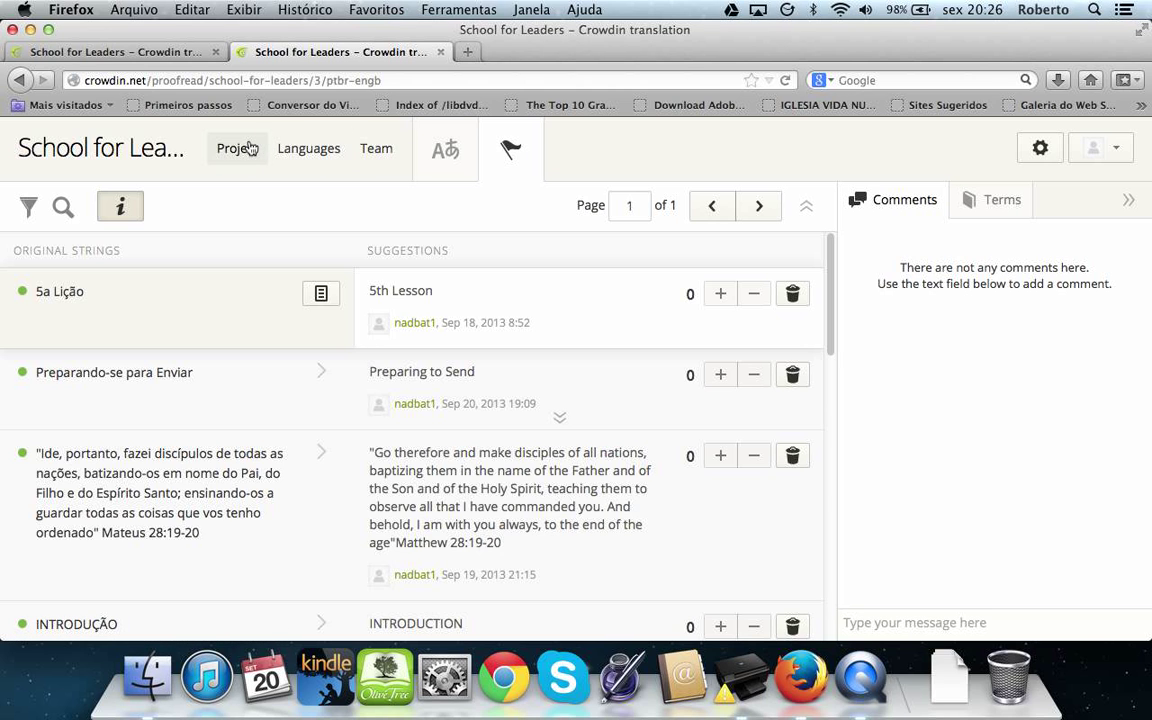
{"action": "left_click", "coordinate": [238, 153]}
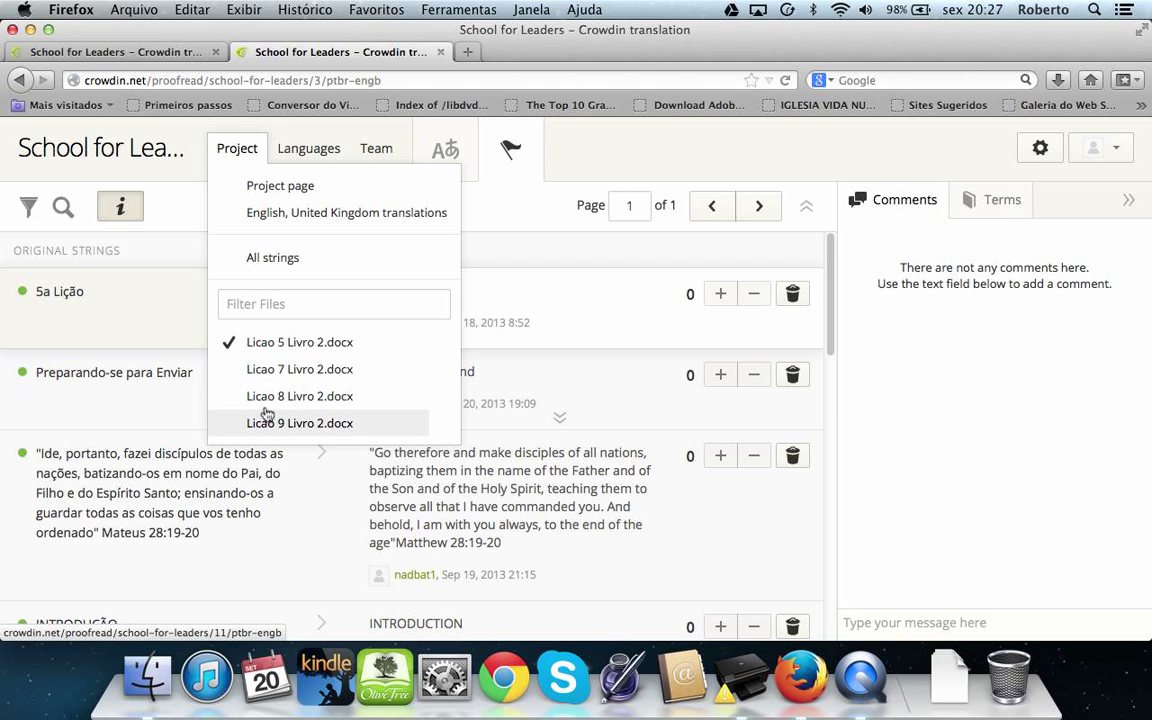
{"action": "left_click", "coordinate": [256, 372]}
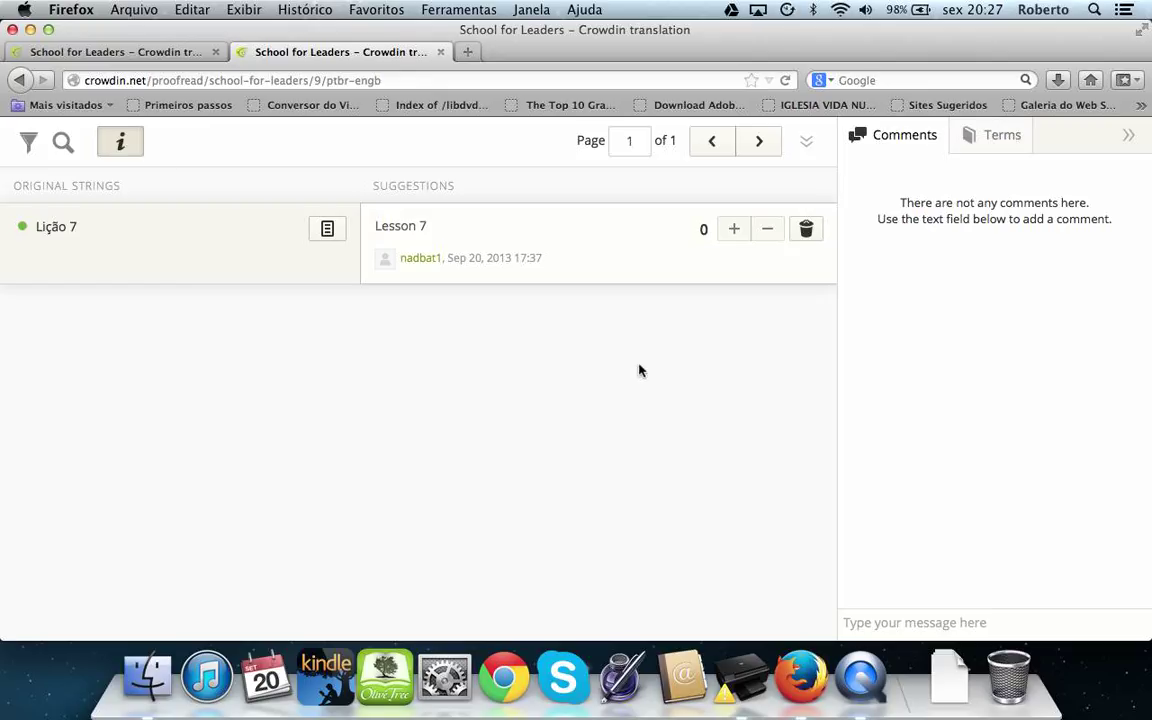
{"action": "left_click", "coordinate": [807, 145]}
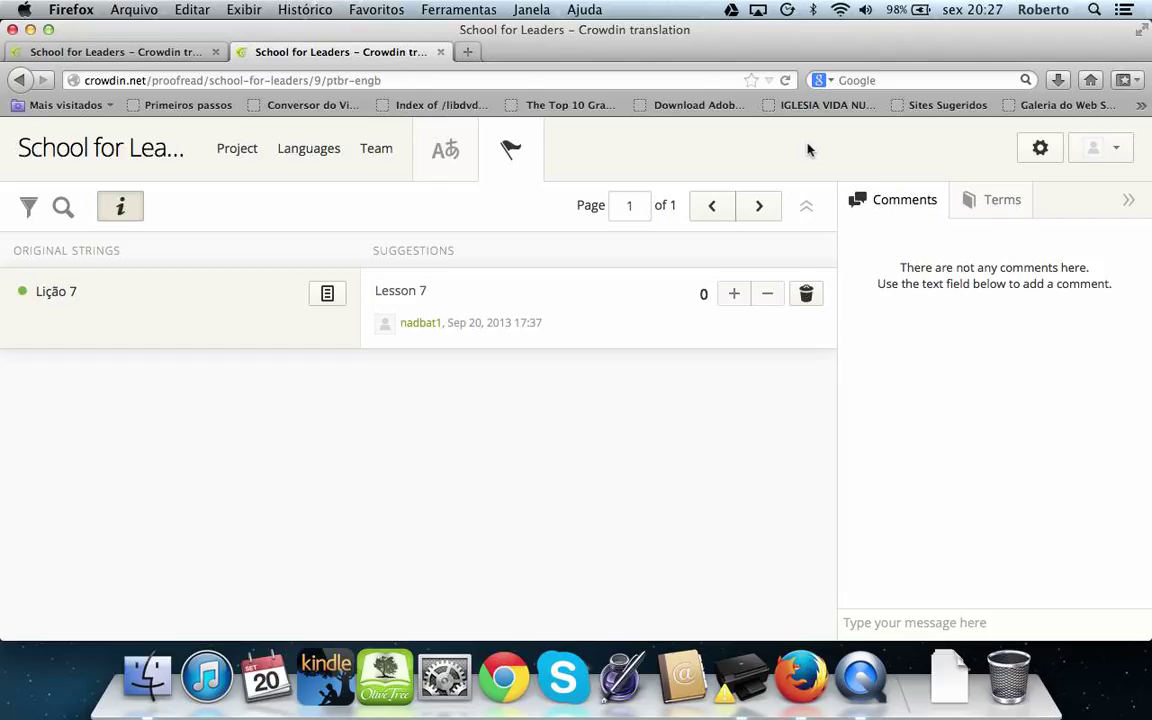
Start translating Licao 5 Livro 2.docx in English, United Kingdom from the project page
{"action": "left_click", "coordinate": [239, 150]}
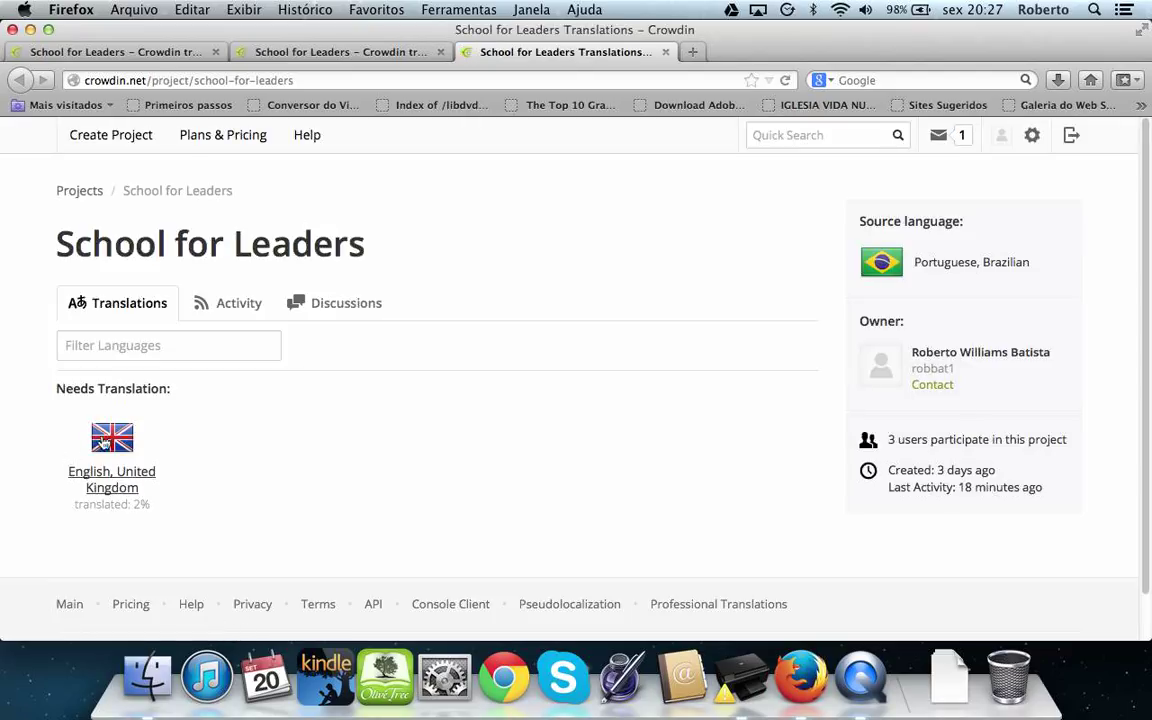
{"action": "left_click", "coordinate": [103, 441]}
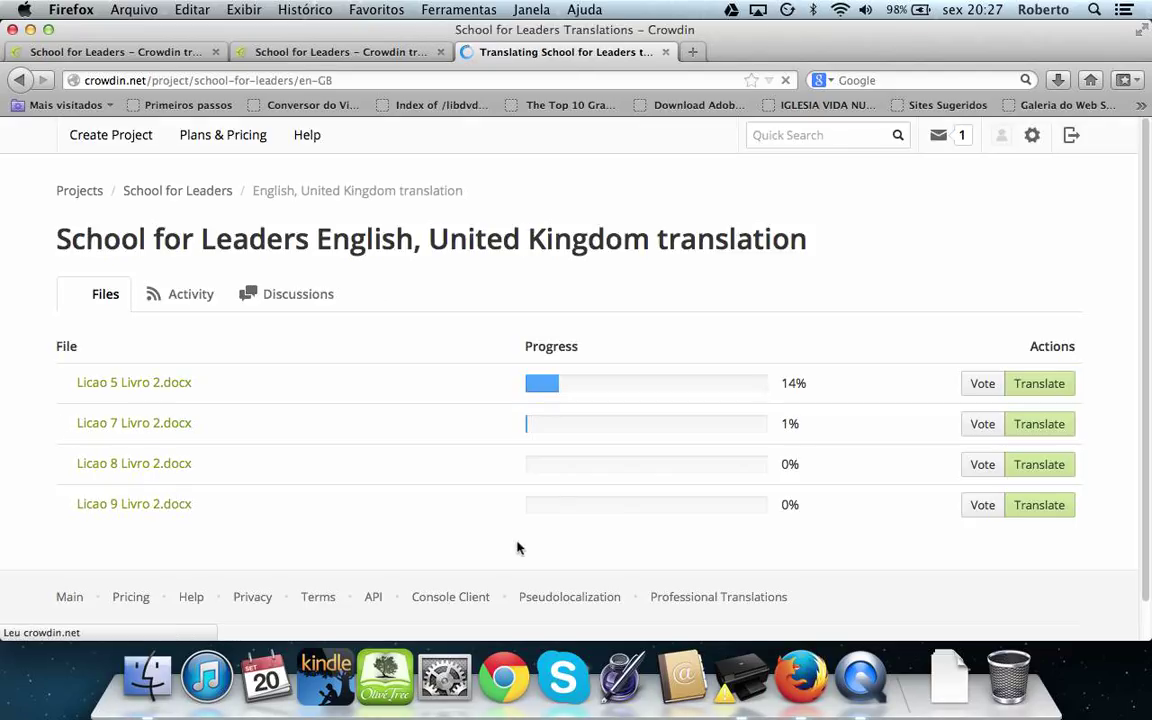
{"action": "left_click", "coordinate": [1040, 388]}
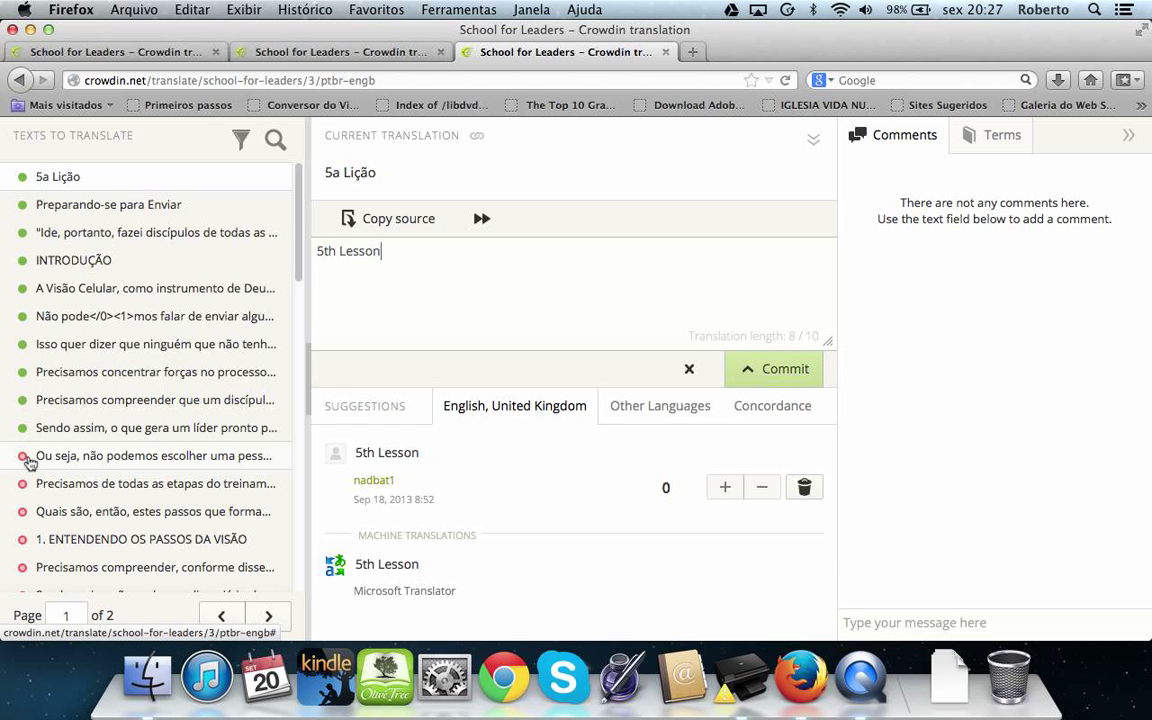
Select the untranslated 'Ou seja, não podemos escolher uma pessoa' string and focus its translation box
{"action": "left_click", "coordinate": [88, 457]}
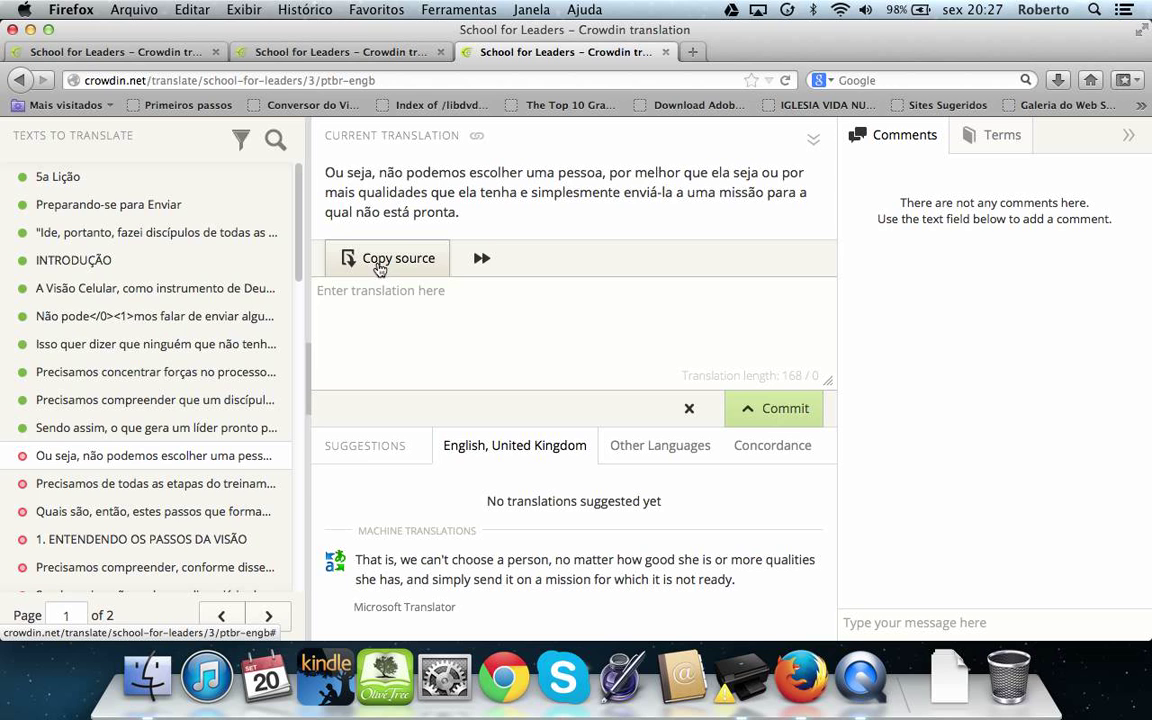
{"action": "left_click_drag", "start_coordinate": [462, 215], "coordinate": [300, 160]}
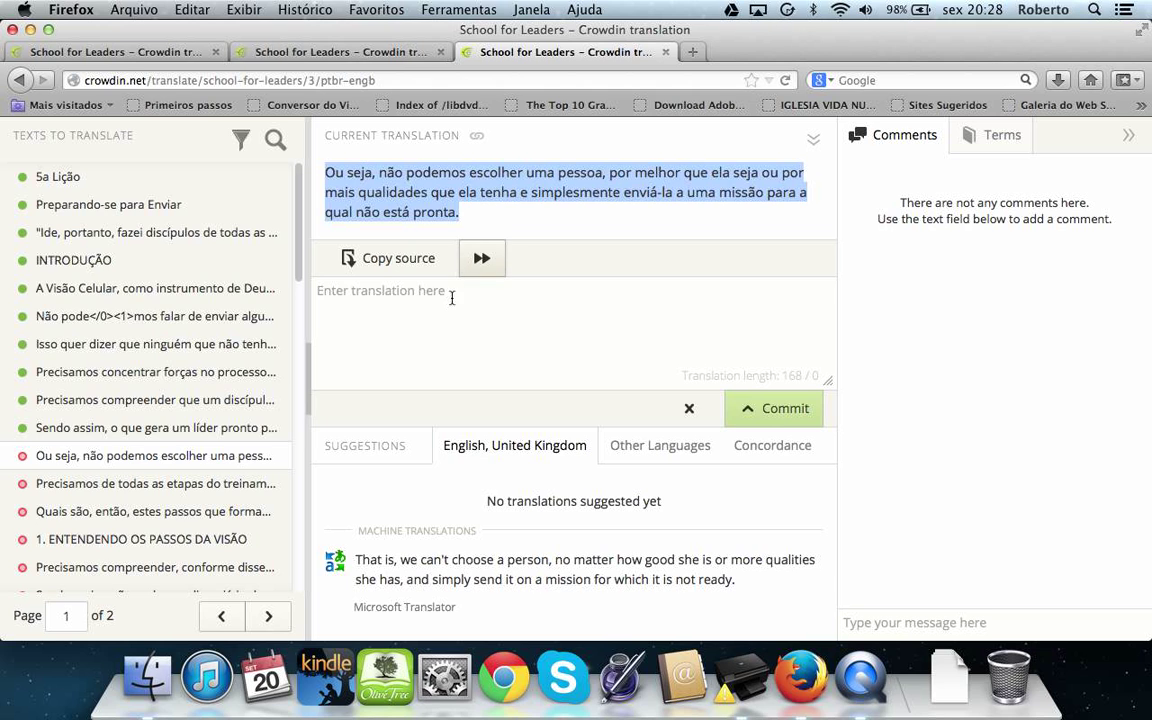
{"action": "left_click", "coordinate": [411, 337]}
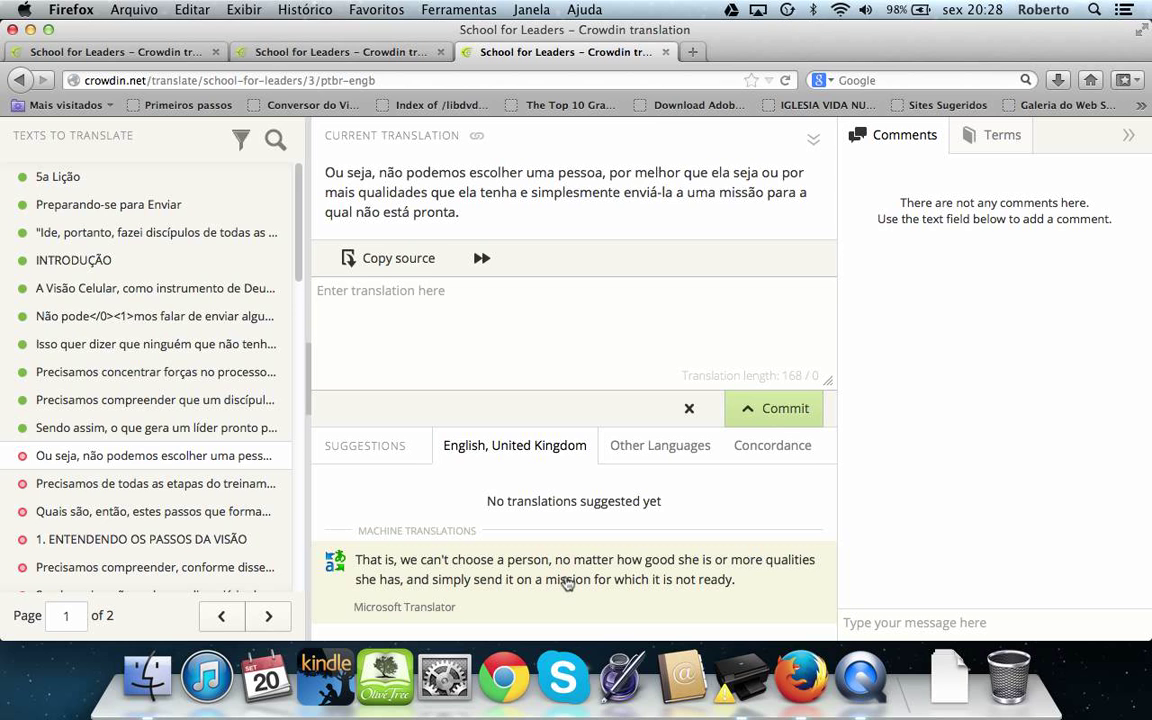
Insert the Microsoft Translator suggestion as the English translation and compare it with the source
{"action": "left_click", "coordinate": [567, 584]}
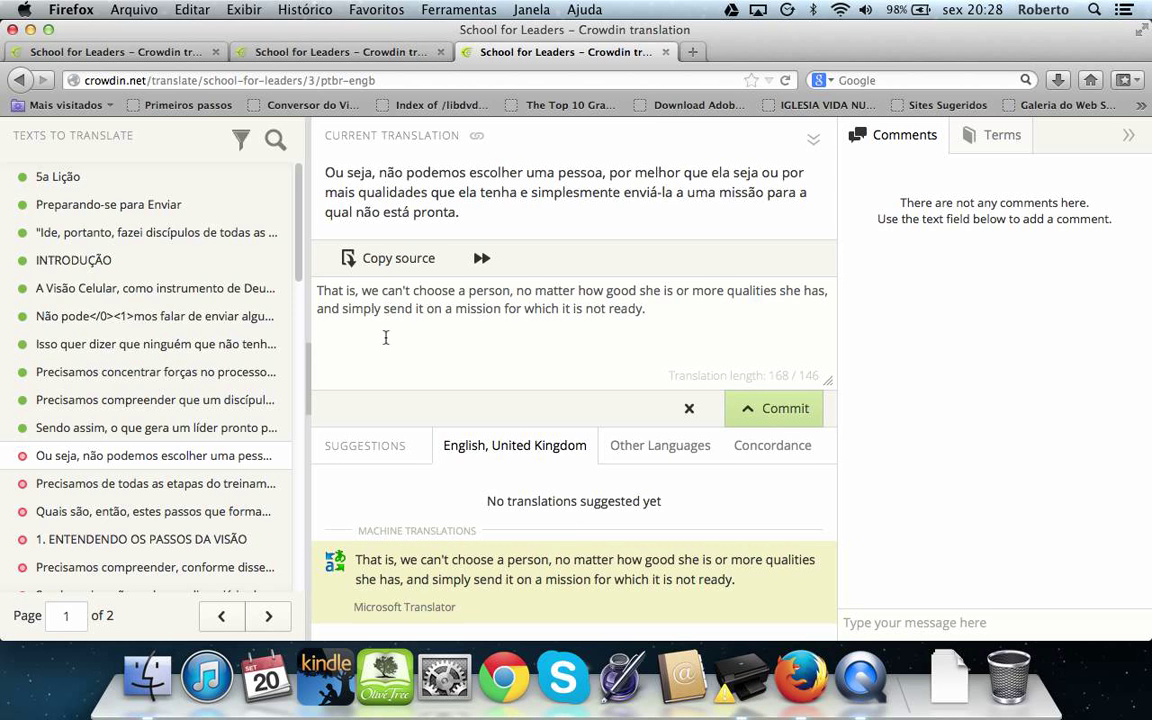
{"action": "left_click_drag", "start_coordinate": [320, 298], "coordinate": [650, 308]}
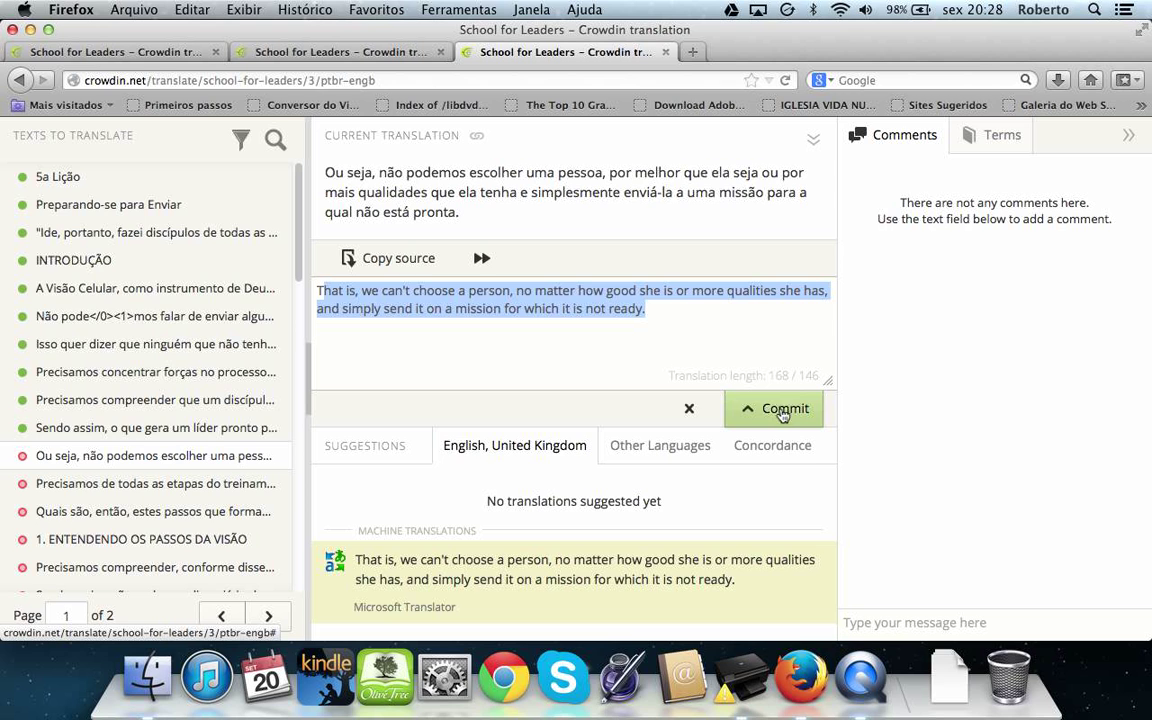
{"action": "left_click", "coordinate": [657, 316]}
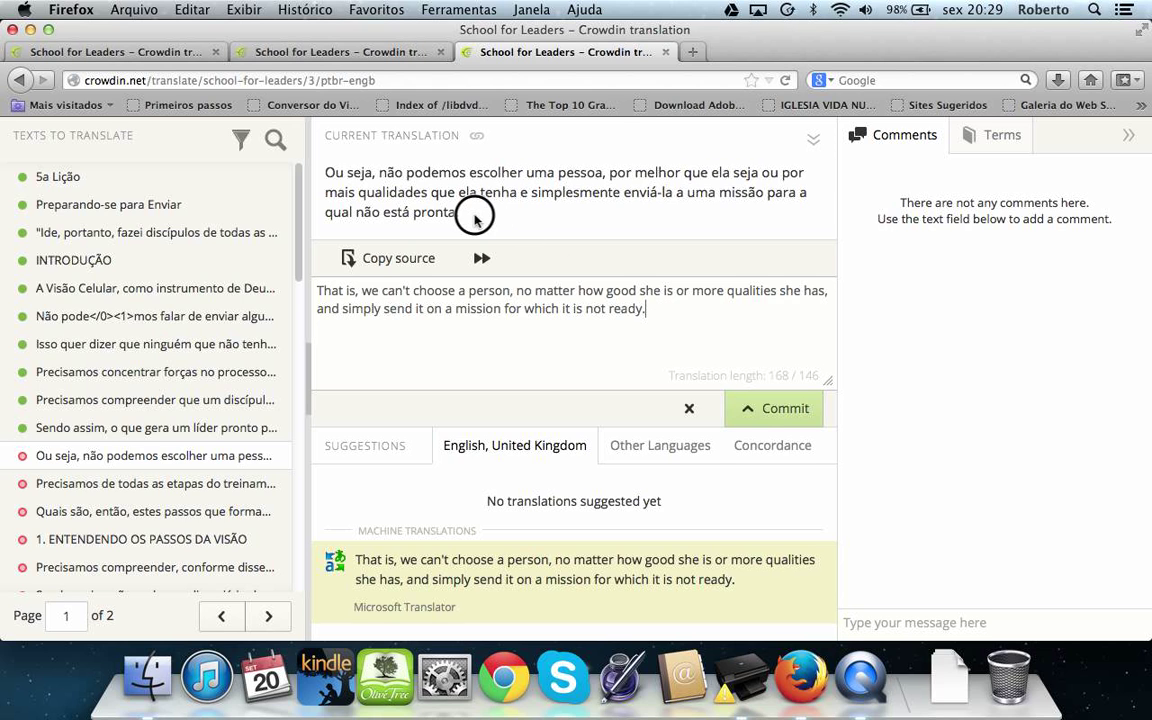
{"action": "left_click_drag", "start_coordinate": [463, 213], "coordinate": [335, 175]}
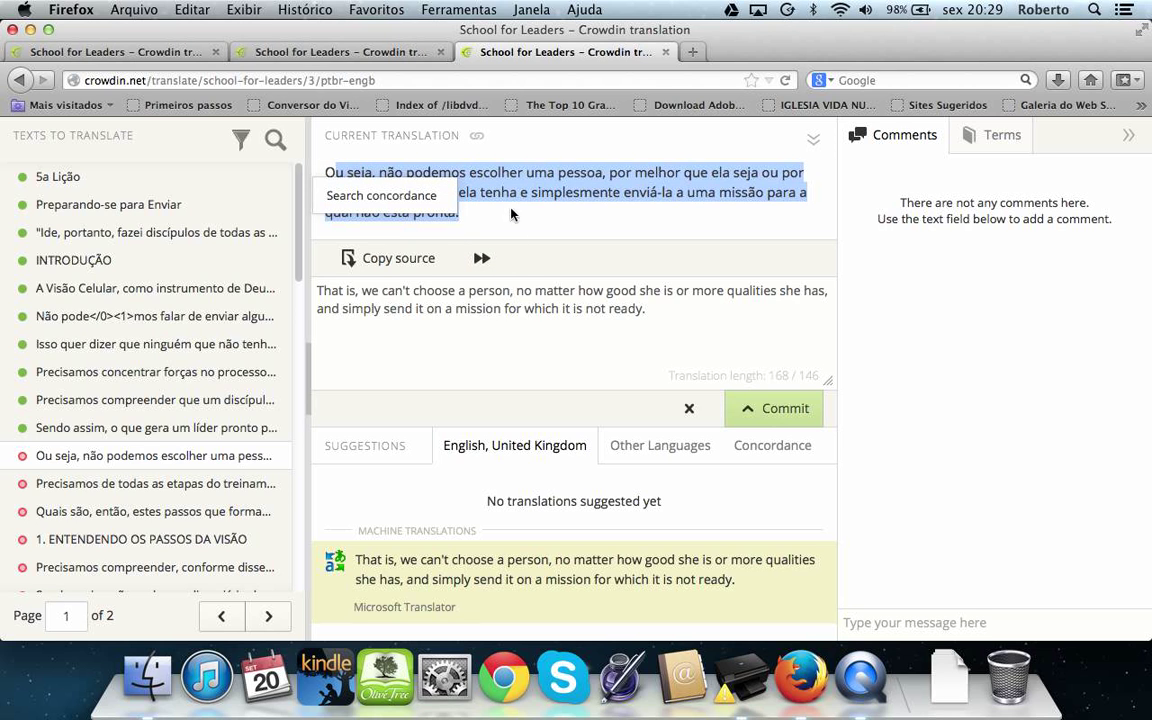
{"action": "left_click", "coordinate": [491, 291]}
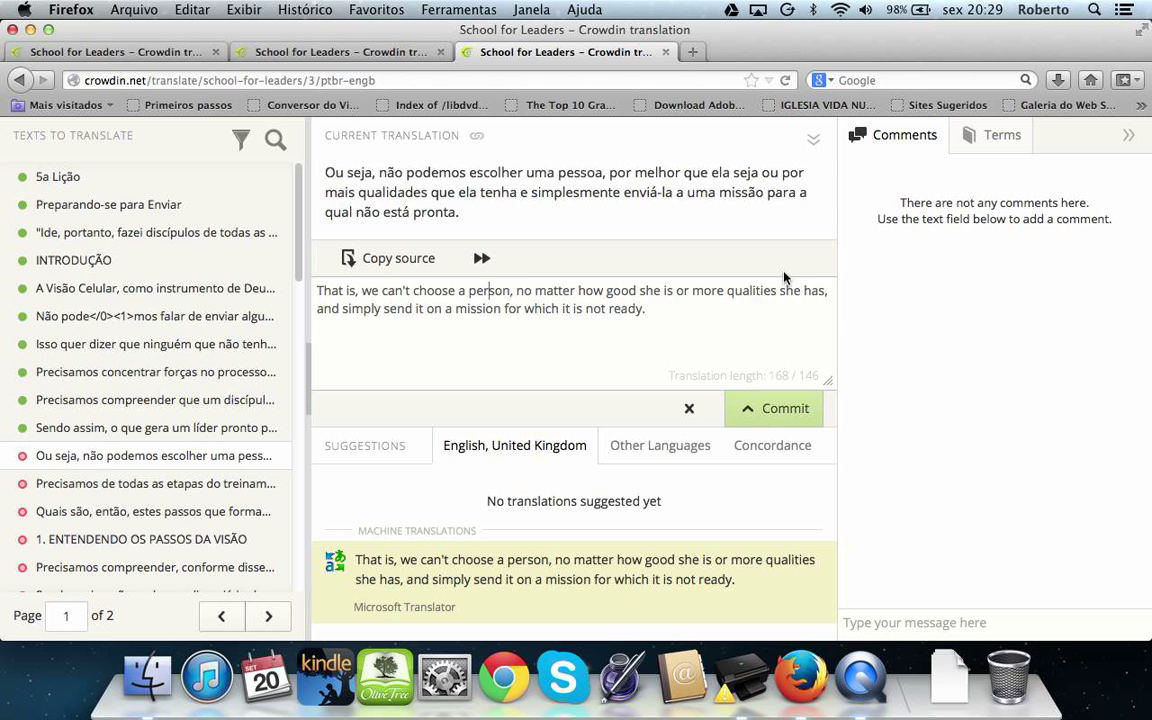
Expand the School for Leaders project header above the translation editor
{"action": "left_click", "coordinate": [816, 145]}
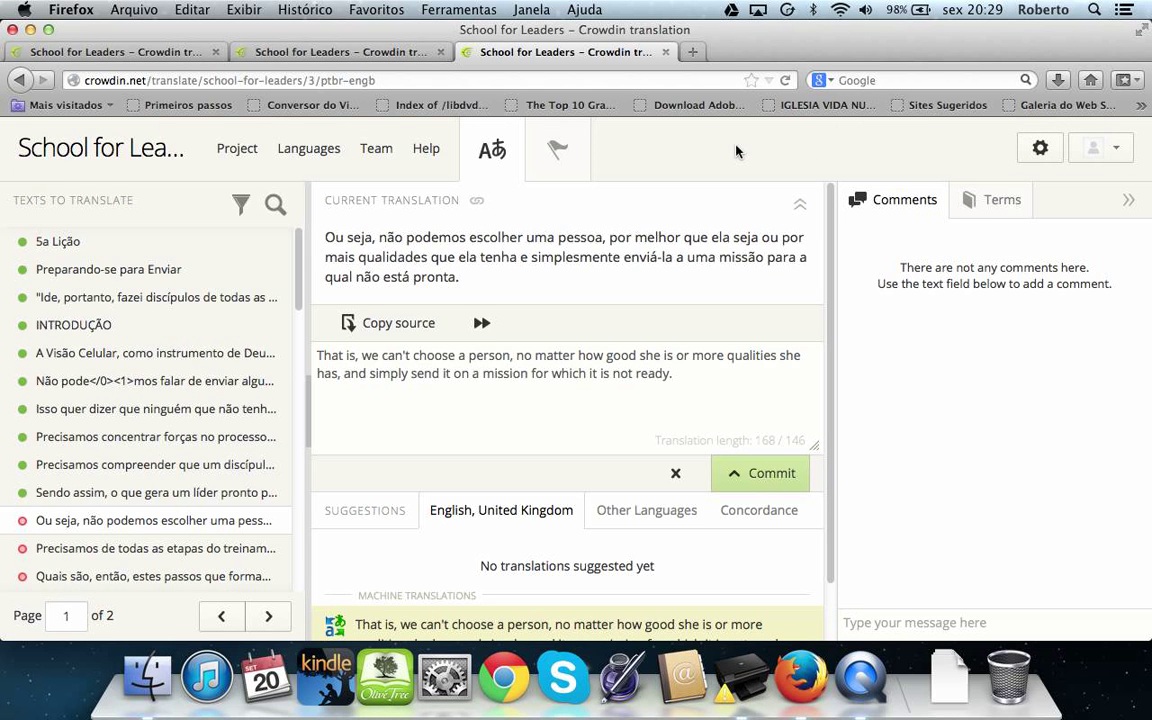